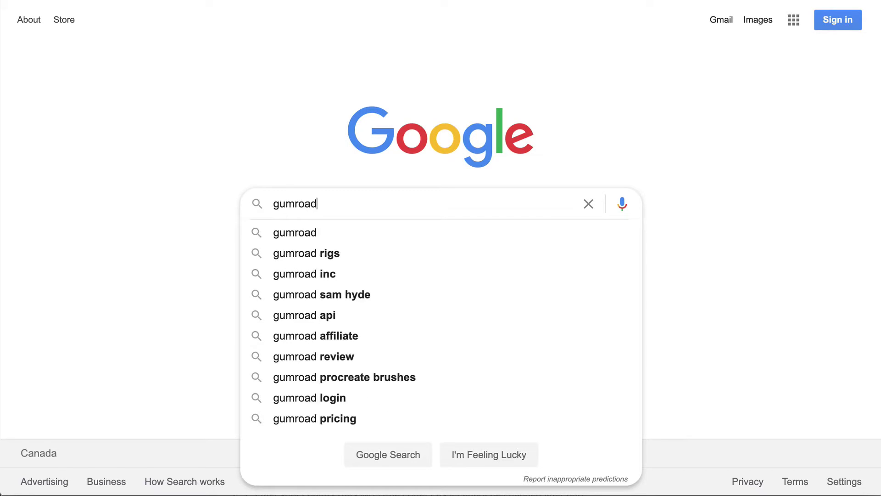
Search Google for 'gumroad' and open the official Gumroad site from the results
key("Return")
left_click(148, 142)
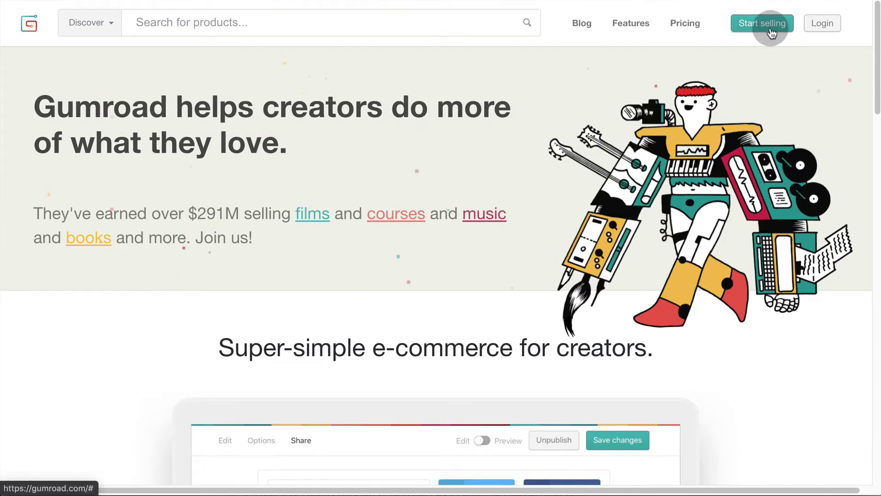
Sign up as a seller with an e-mail address and password, passing the reCAPTCHA check
left_click(763, 23)
left_click(601, 133)
key("Tab")
type("••••••")
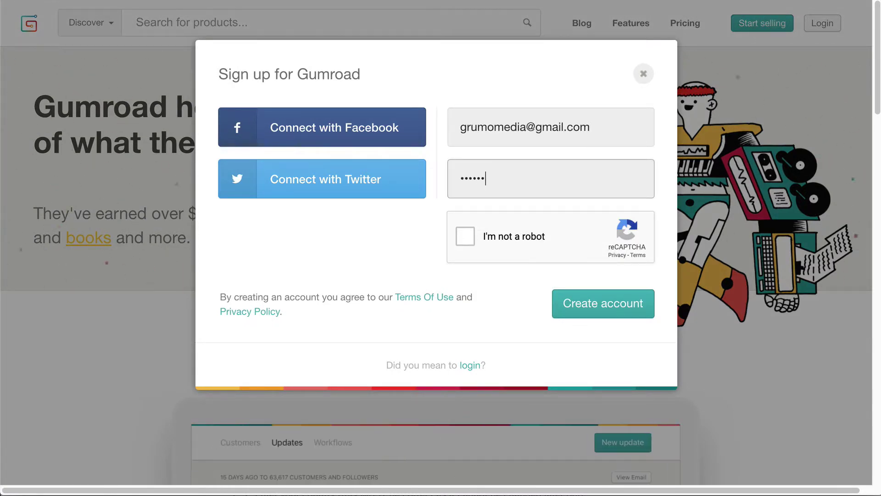
left_click(465, 236)
left_click(603, 306)
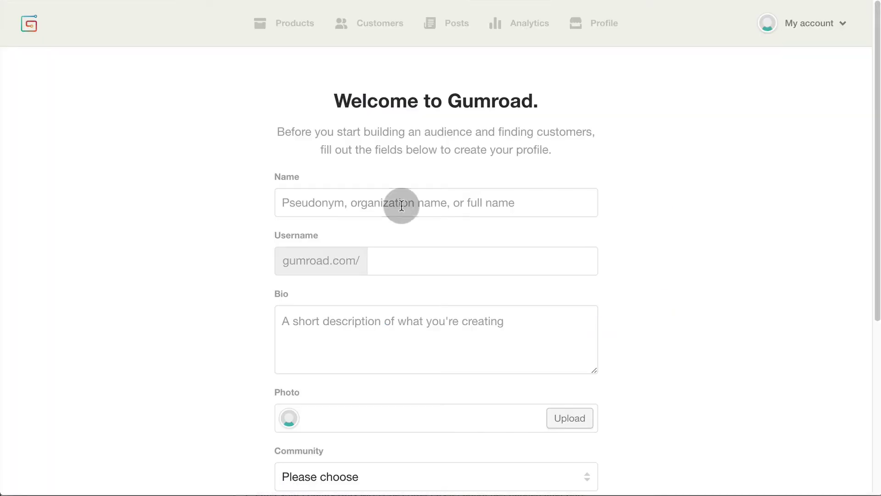
left_click(401, 205)
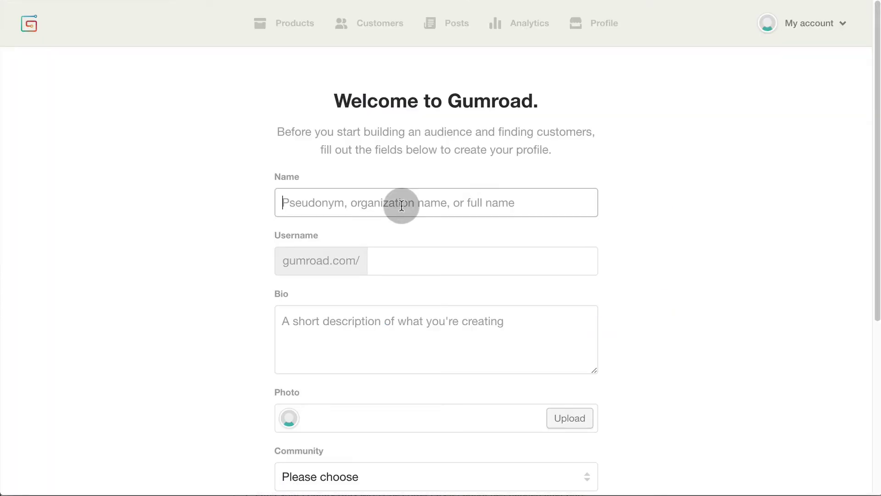
Fill in the profile name, username and a bio about making videos and building Lego contraptions
type("Grumo")
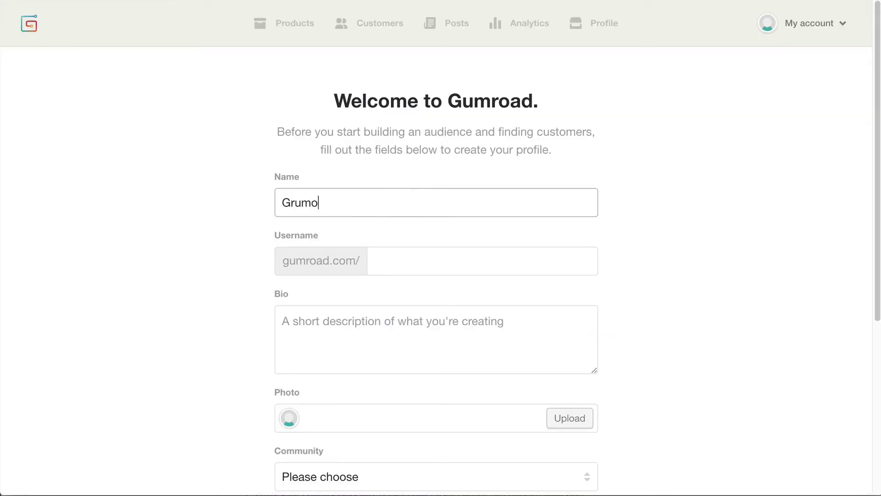
left_click(410, 260)
type("grumoinventions")
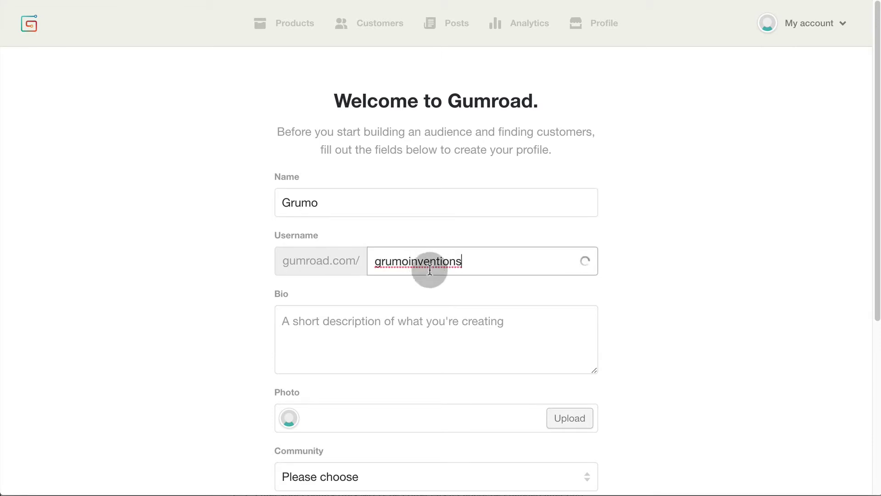
left_click(357, 318)
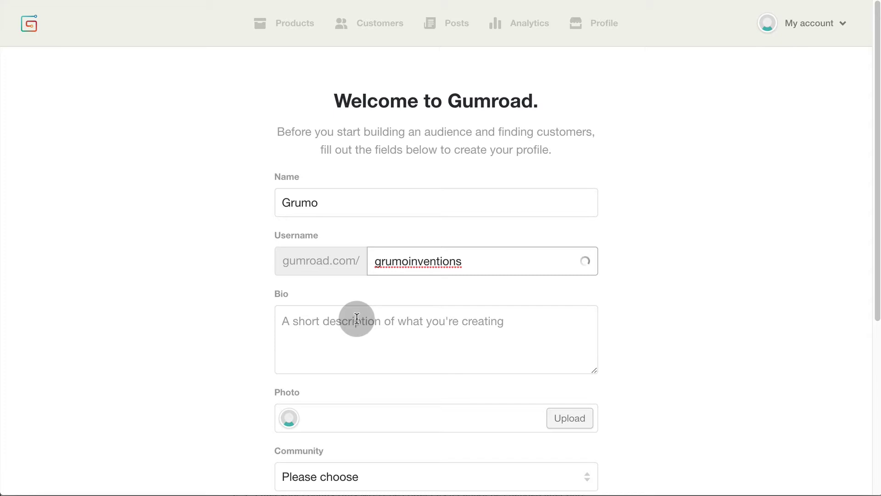
type("My name is Mr. Grumo and I love making vide, building Lego contraptions, and eating cookies!")
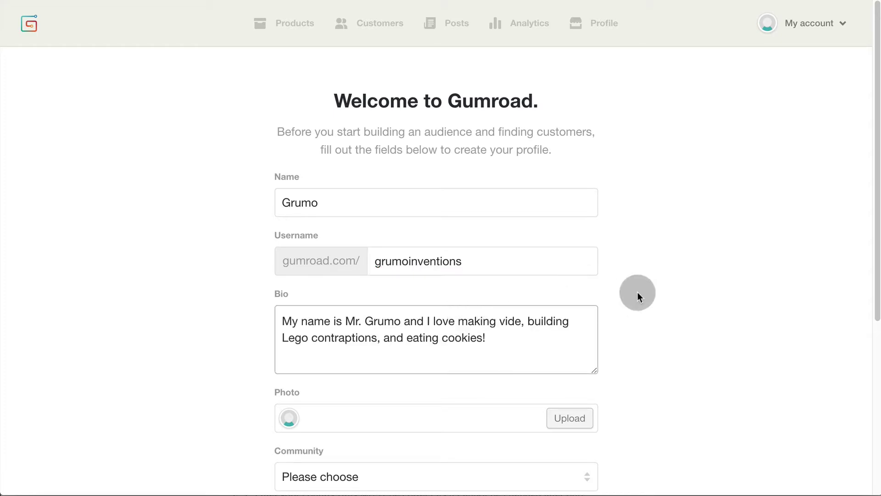
scroll(637, 292, "down", 5)
Upload Grumo-Logo.png as the profile photo, choose the Education community, and submit the profile
left_click(569, 202)
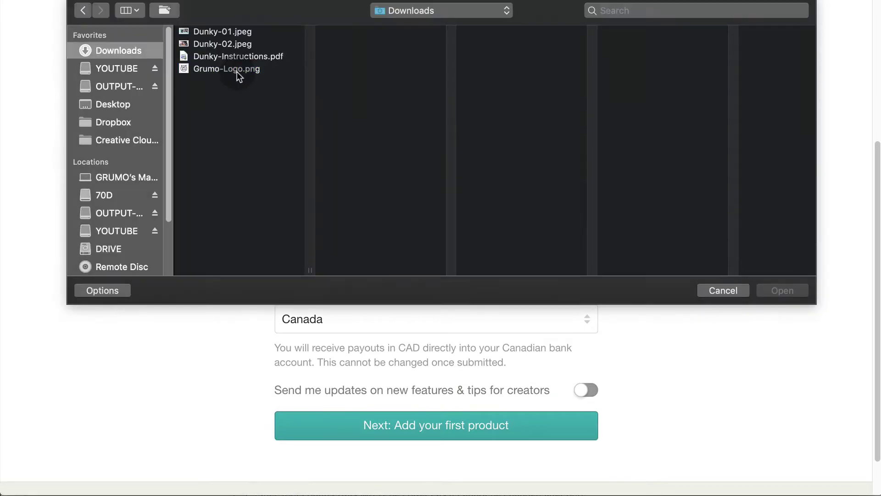
left_click(237, 70)
left_click(783, 289)
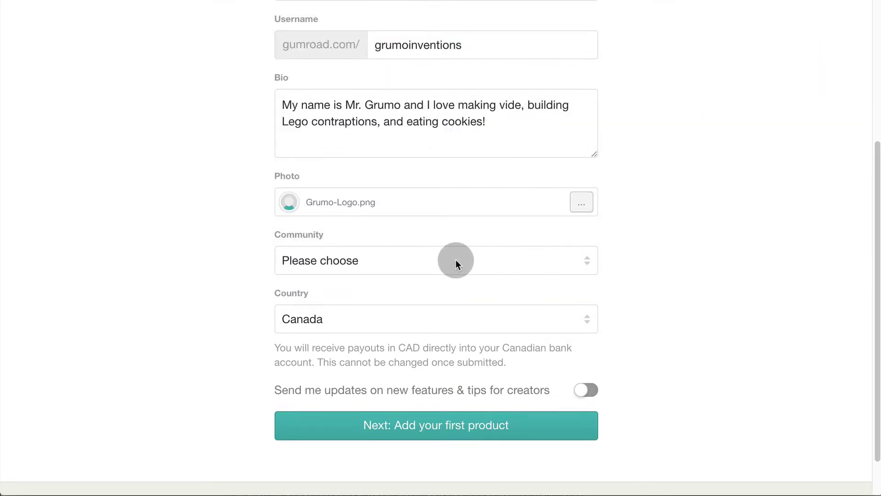
left_click(455, 260)
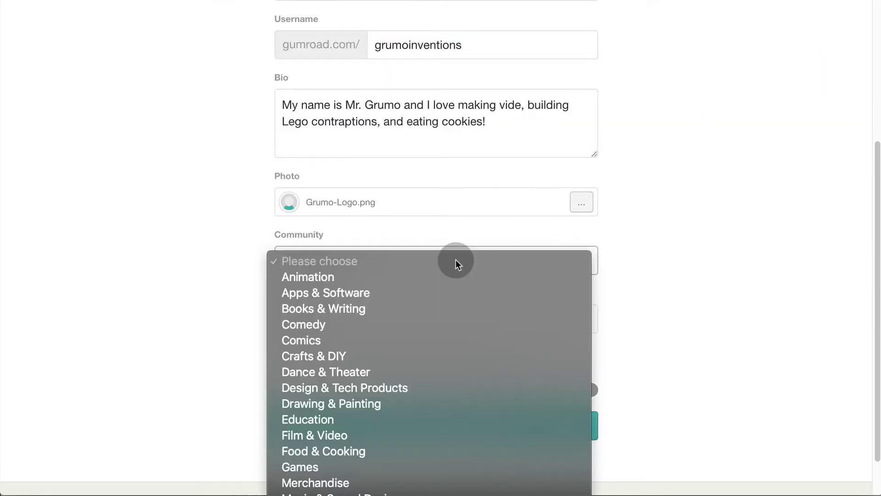
left_click(332, 421)
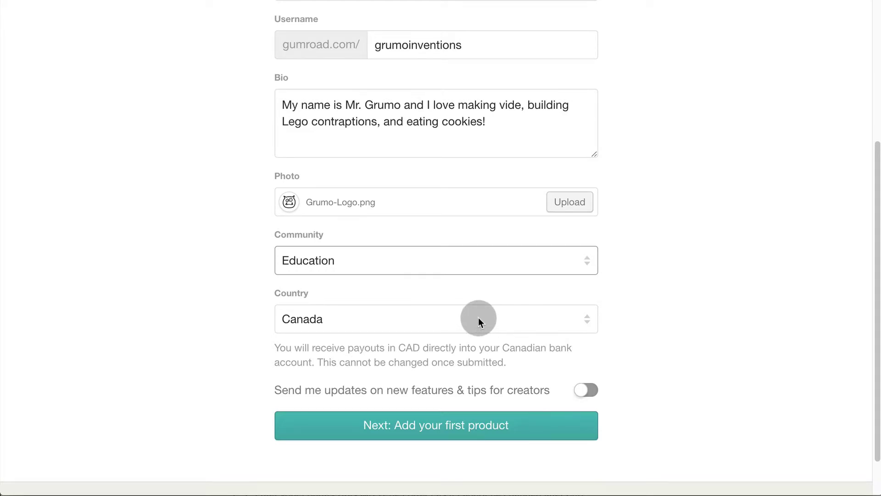
left_click(441, 430)
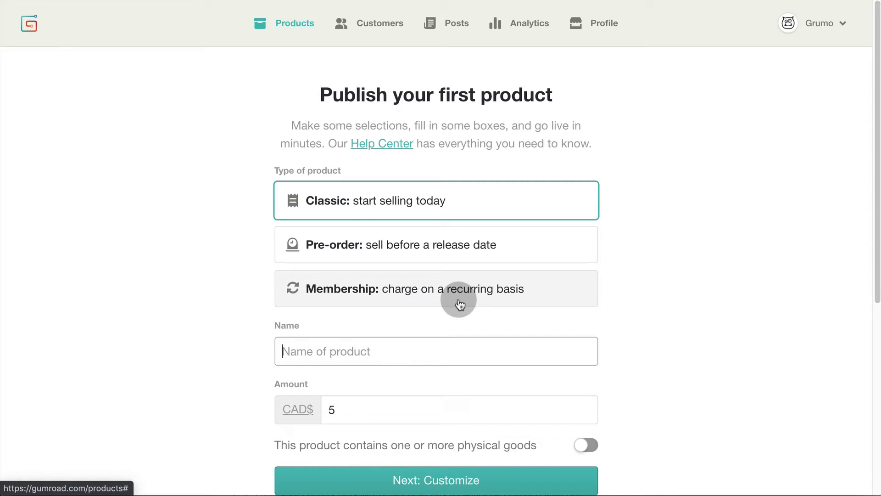
Name the product 'DUNKY - Cookie Dunking Machine', price it at CAD$15, and continue to customizing
scroll(659, 206, "down", 2)
left_click(374, 285)
type("DUNKY - Cookie Dunking Machine")
left_click(354, 334)
type("15")
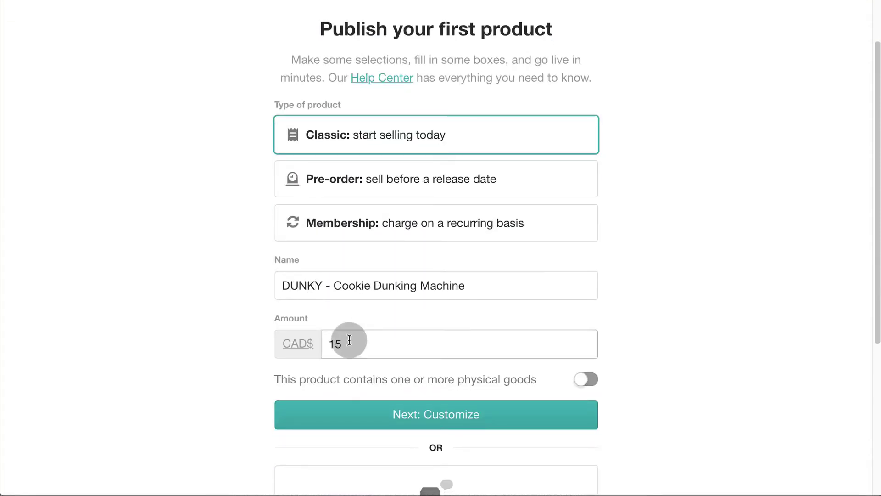
scroll(634, 305, "down", 2)
scroll(634, 306, "down", 3)
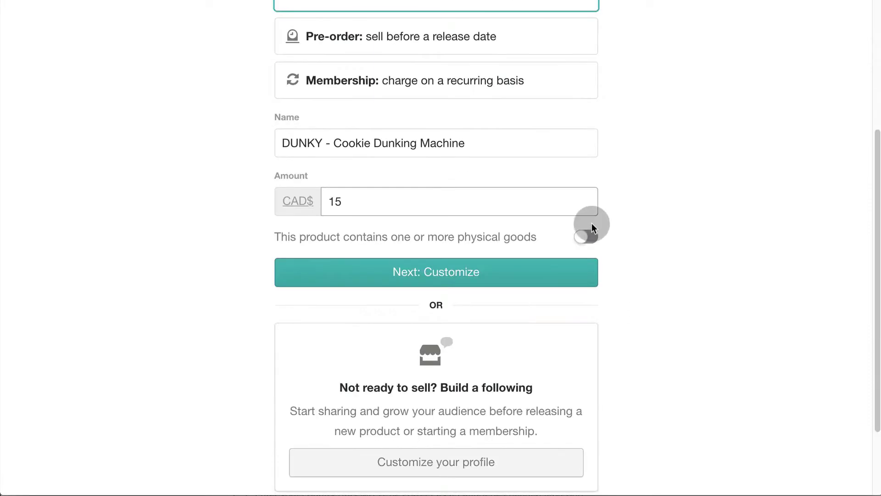
scroll(695, 241, "down", 1)
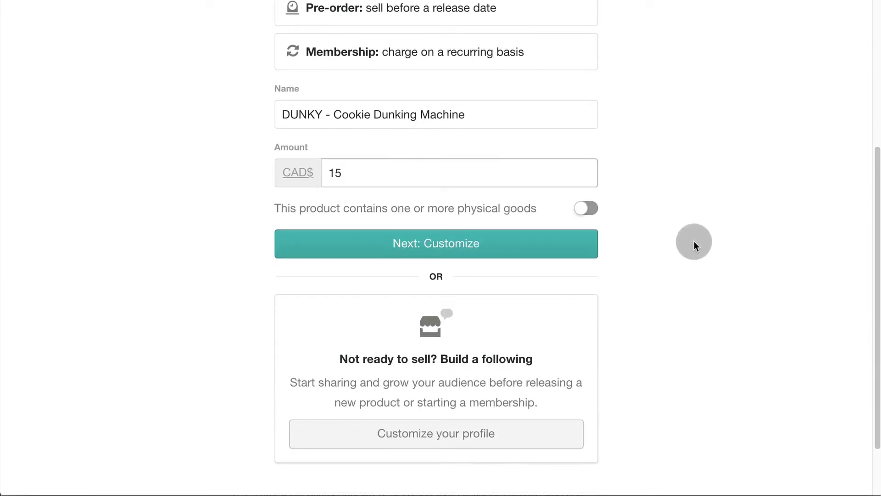
left_click(444, 247)
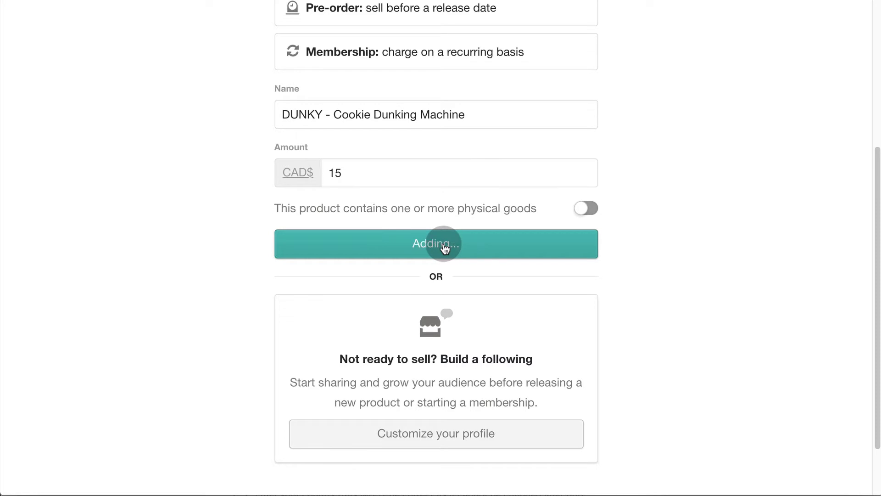
Paste the two-paragraph Lego Oreo-dunking description into the product description
left_click(67, 254)
type("Dunky is word's first fully automatic Oreo cookie dunking machine made with Lego. It works using a single motor and can be operated with only one hand.")
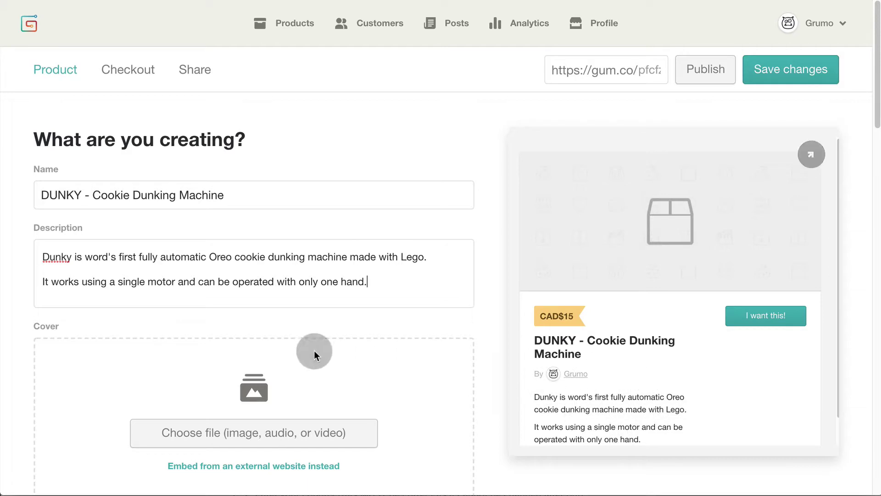
scroll(382, 344, "down", 2)
scroll(382, 343, "down", 3)
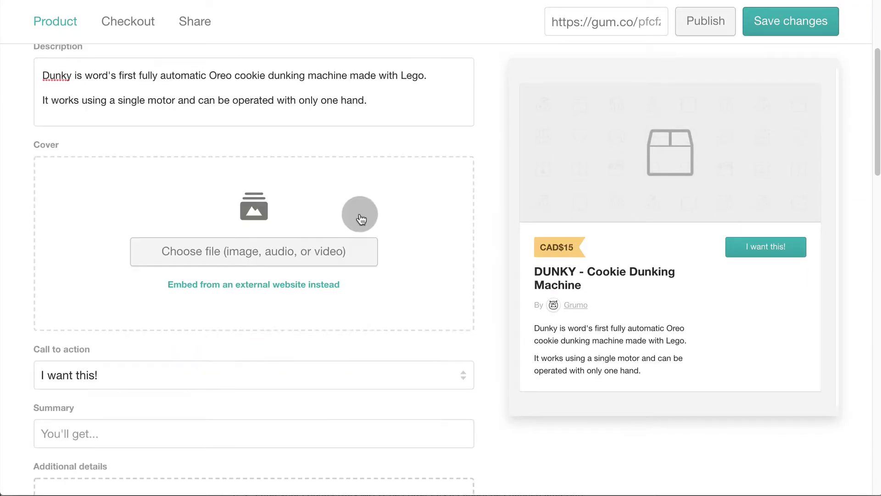
Embed the YouTube video link as the product cover and play it to check
left_click(284, 285)
left_click(319, 253)
type("https://www.youtube.com/watch?v=OHfxIAxTKWM")
left_click(370, 255)
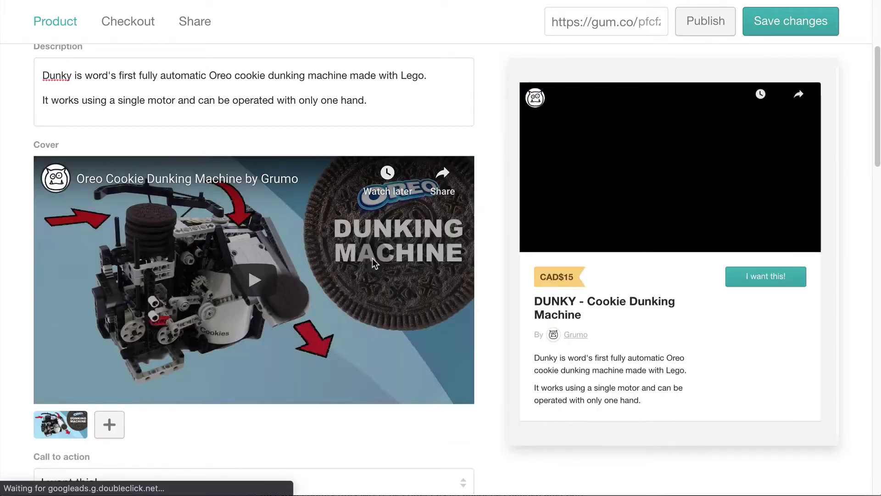
scroll(373, 258, "down", 1)
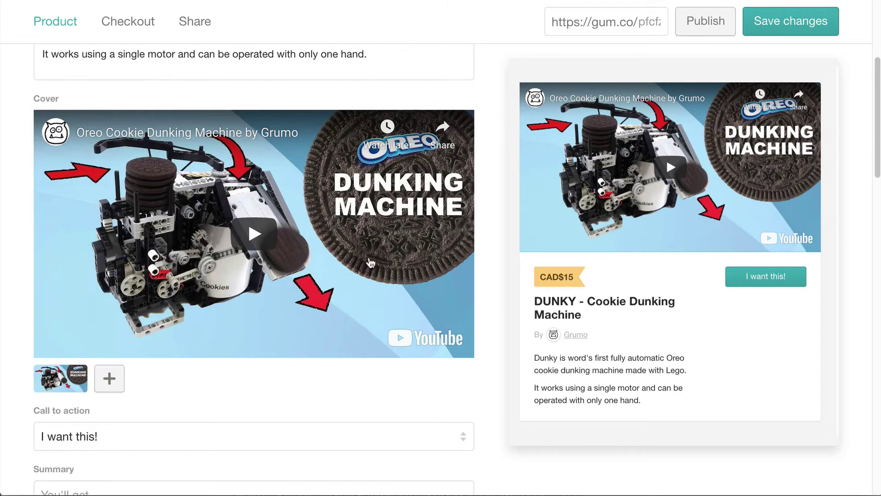
left_click(265, 238)
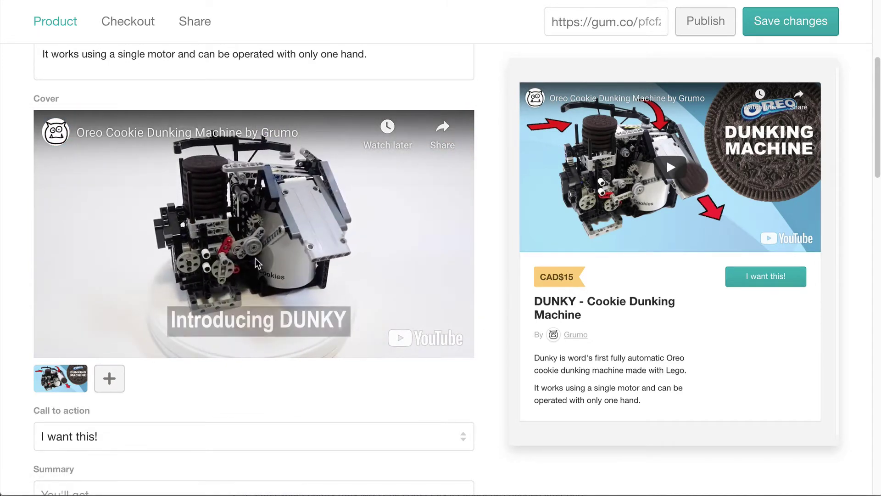
Pause the cover video and upload Dunky-01.jpeg as an additional cover image
left_click(255, 260)
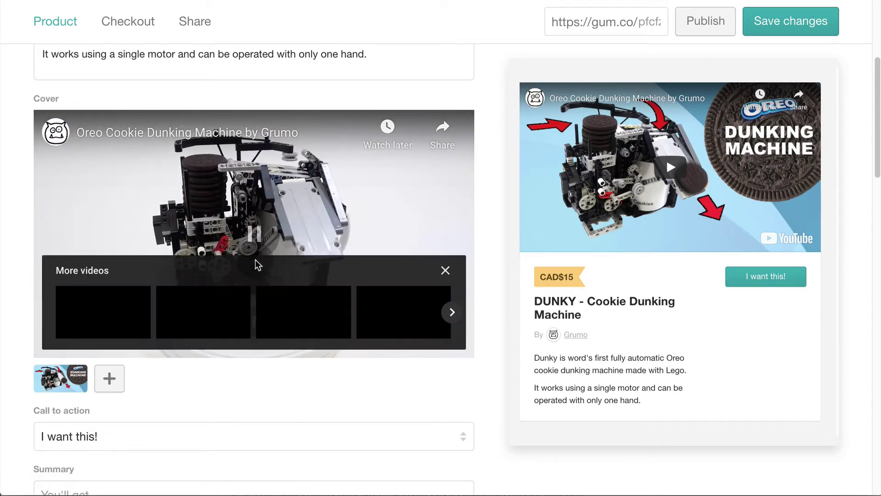
left_click(119, 389)
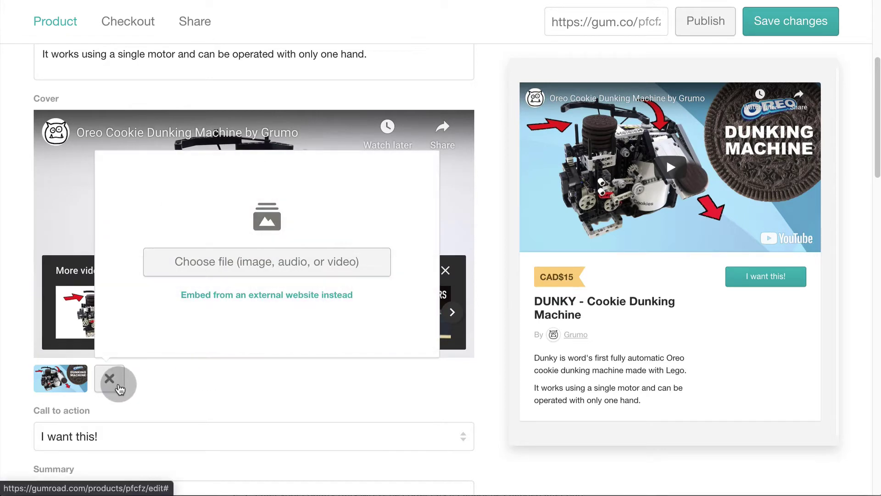
left_click(303, 270)
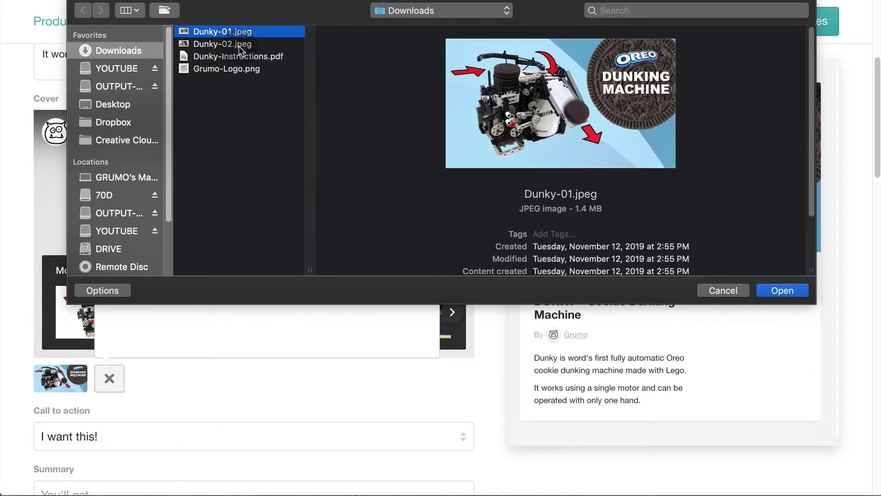
left_click(782, 290)
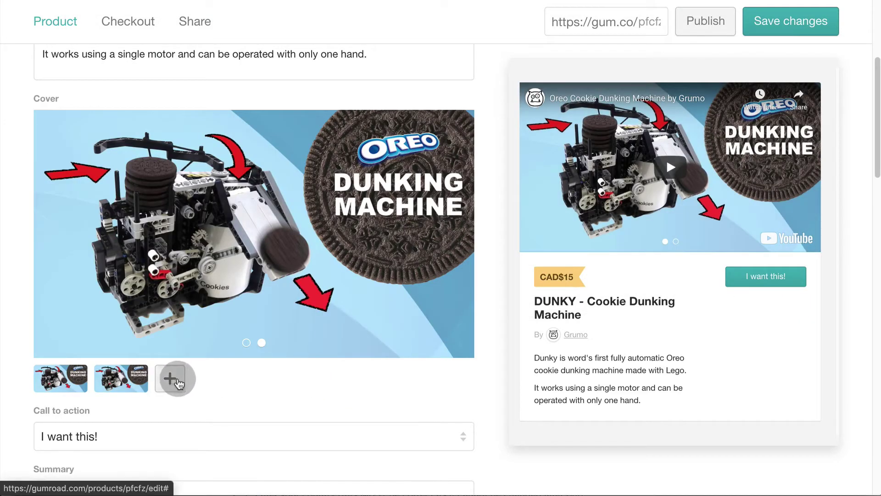
Upload Dunky-02.jpeg as another cover, then return the carousel to the first slide
left_click(179, 381)
left_click(350, 261)
left_click(238, 44)
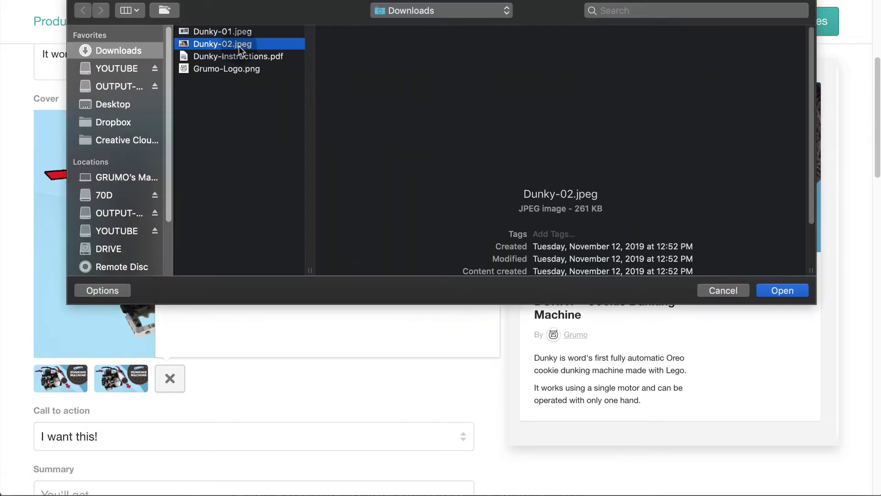
left_click(782, 290)
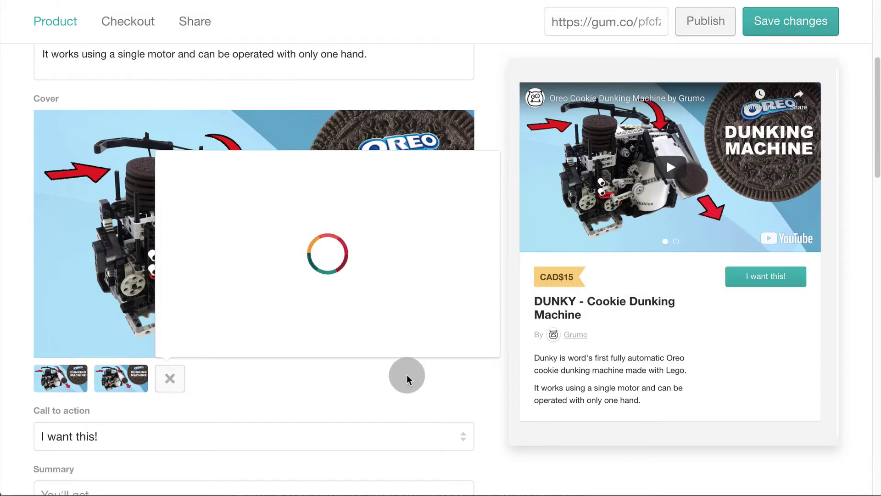
scroll(406, 375, "down", 1)
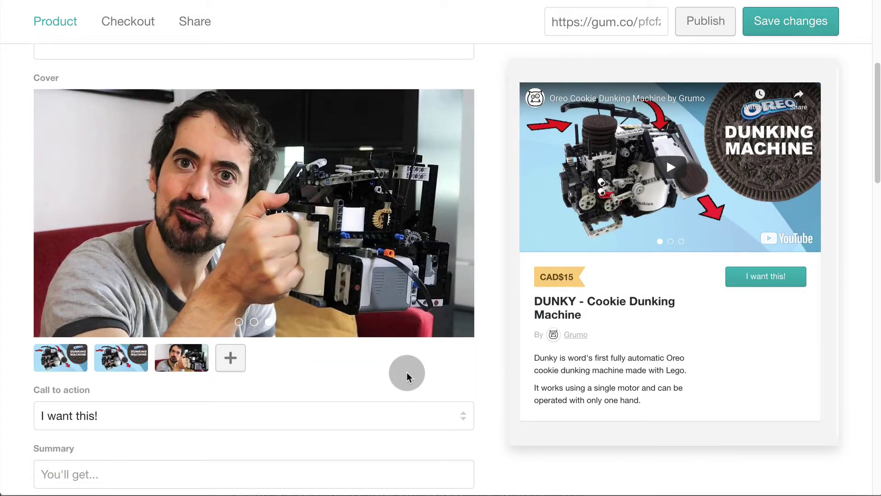
left_click(254, 320)
left_click(239, 319)
Keep 'I want this!' as the call to action and set the summary to 'Color PDF instructions'
scroll(428, 361, "down", 5)
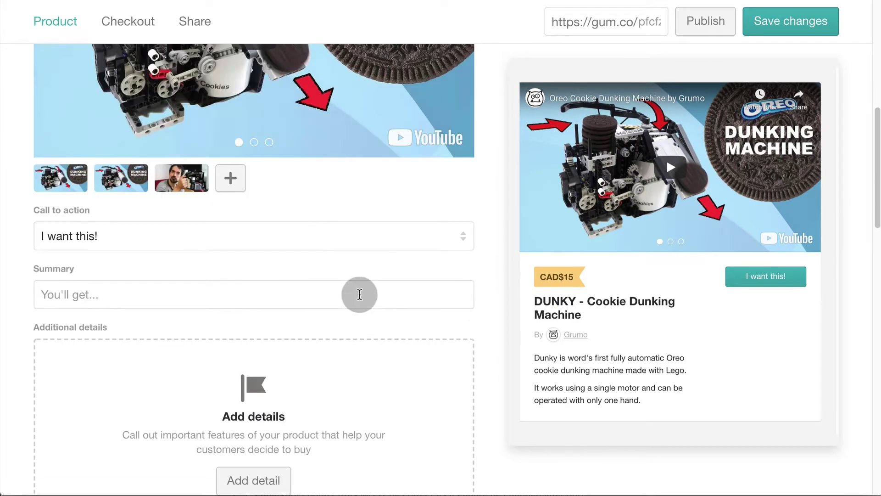
left_click(299, 237)
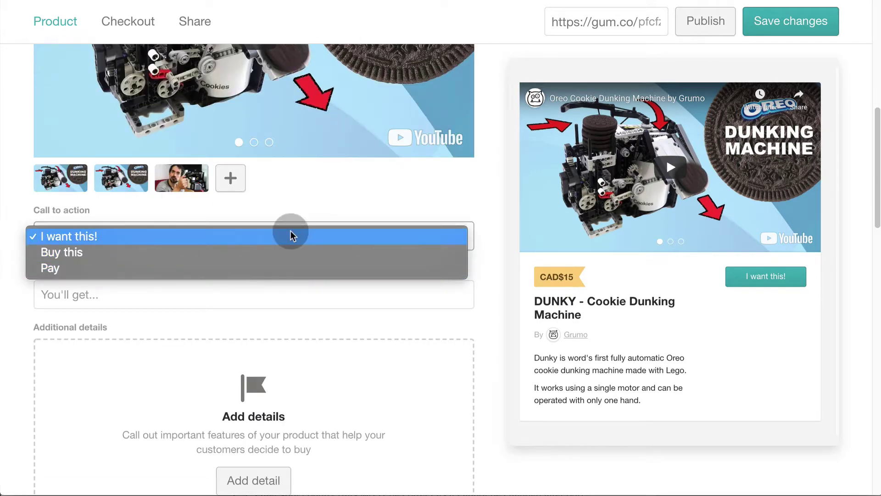
left_click(291, 234)
scroll(338, 249, "down", 2)
left_click(341, 249)
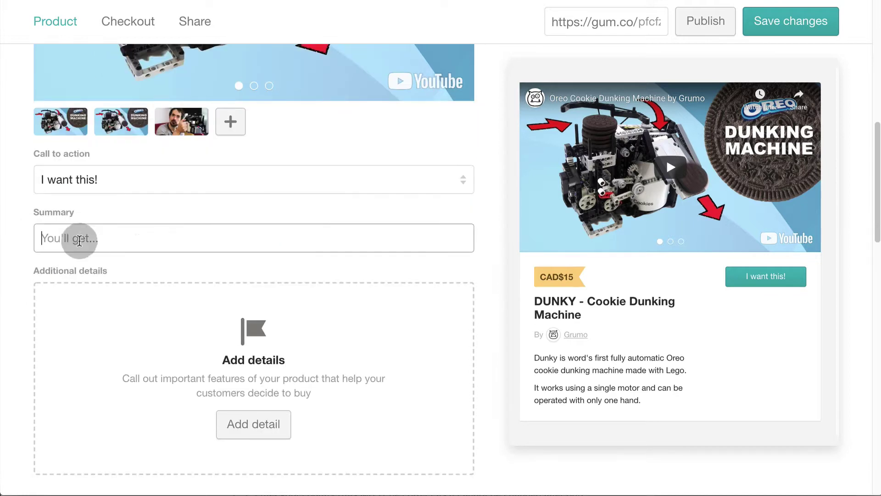
type("Color PDF instructions")
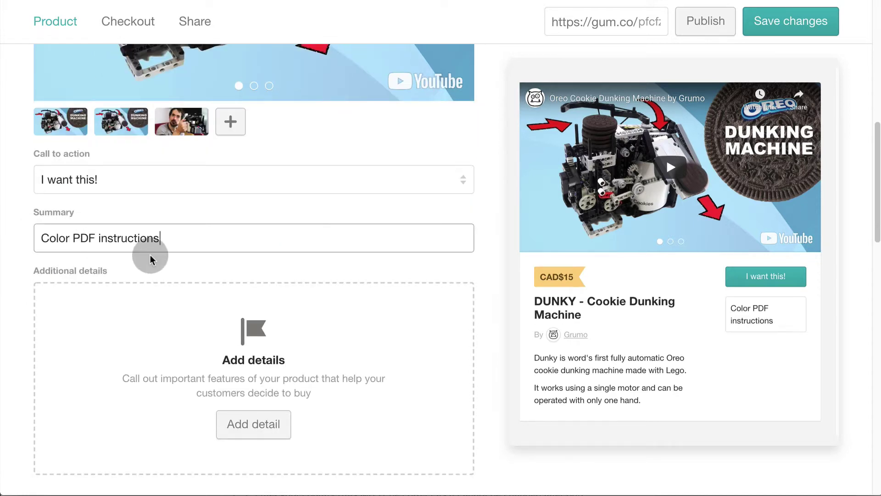
Add product details Total Parts 304 and Building Steps 84
scroll(150, 255, "down", 2)
left_click(264, 366)
type("Total Parts")
left_click(298, 246)
type("304")
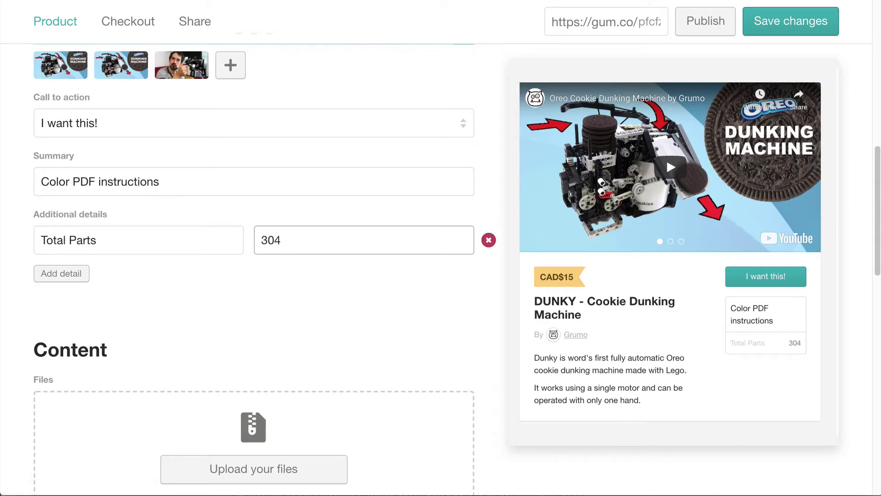
left_click(73, 275)
type("Building Steps")
key("Tab")
type("84")
scroll(220, 317, "down", 1)
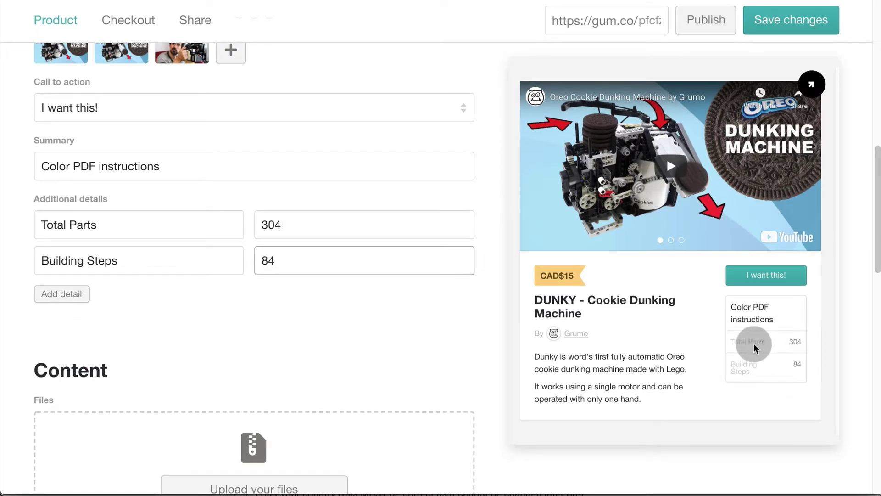
Upload Dunky-Instructions.pdf from the computer as the product's content file
scroll(310, 329, "down", 3)
scroll(367, 298, "down", 3)
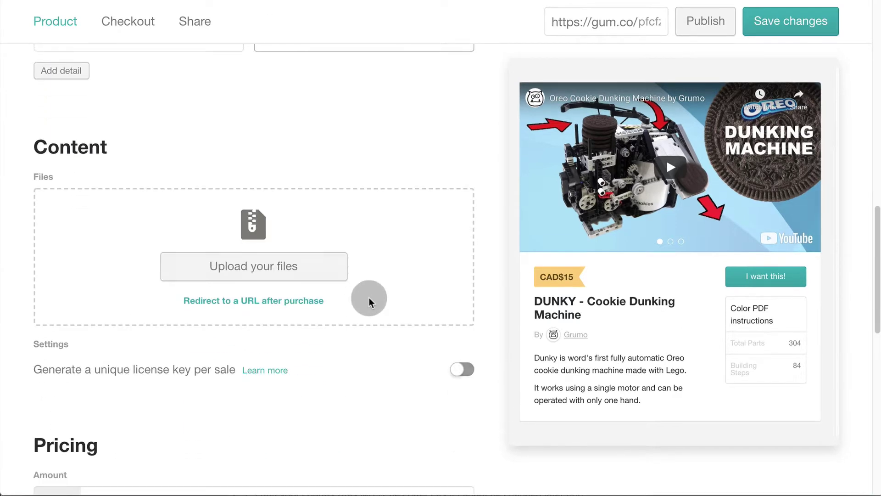
left_click(296, 242)
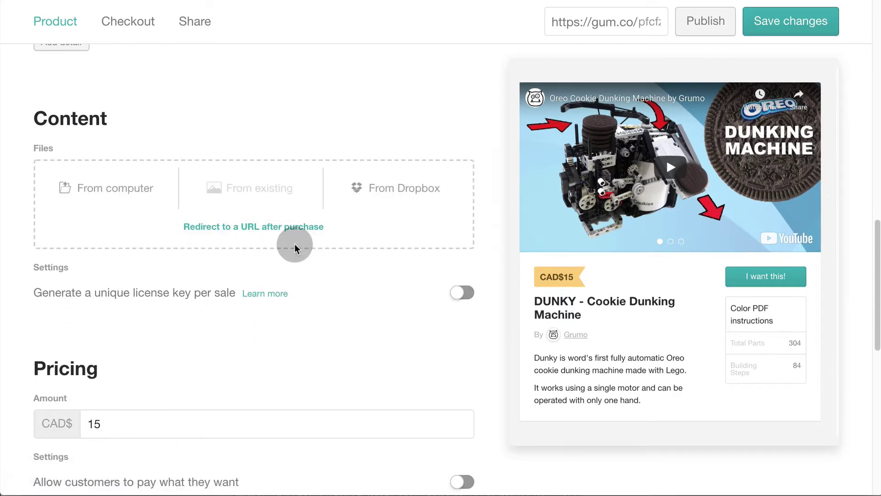
left_click(140, 201)
left_click(269, 57)
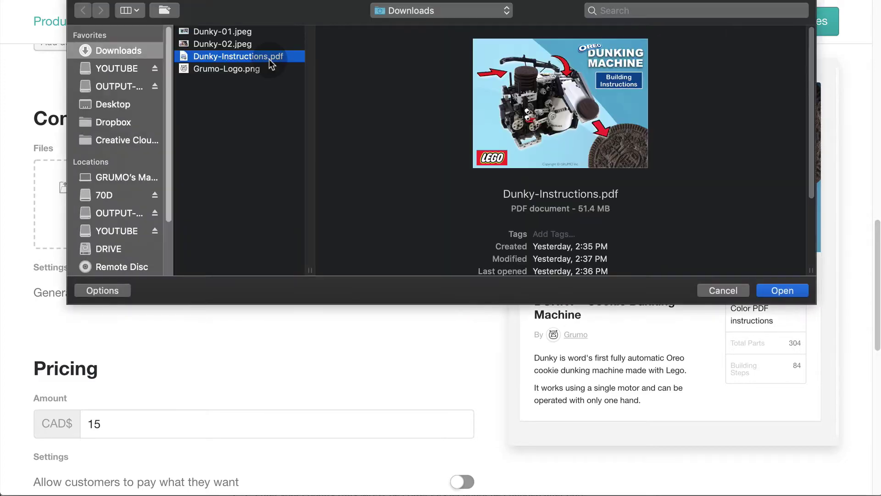
mouse_move(602, 119)
left_click(580, 146)
left_click(579, 148)
left_click(577, 149)
left_click(782, 290)
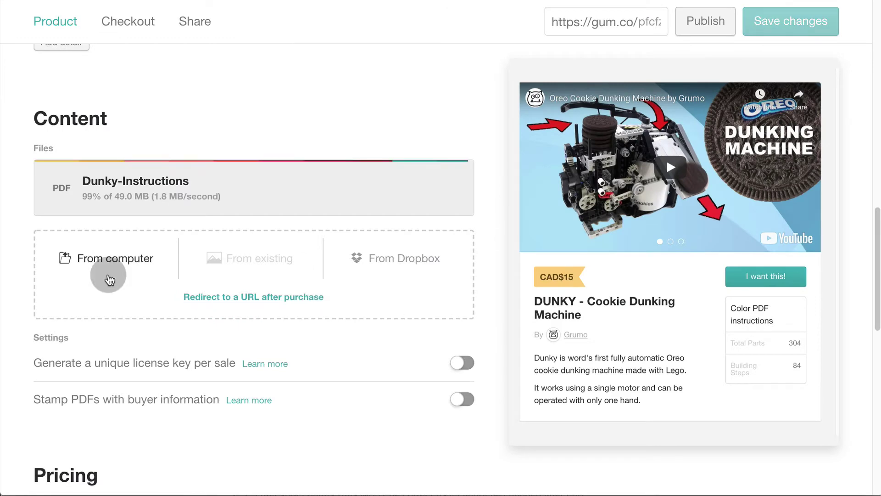
scroll(123, 276, "down", 5)
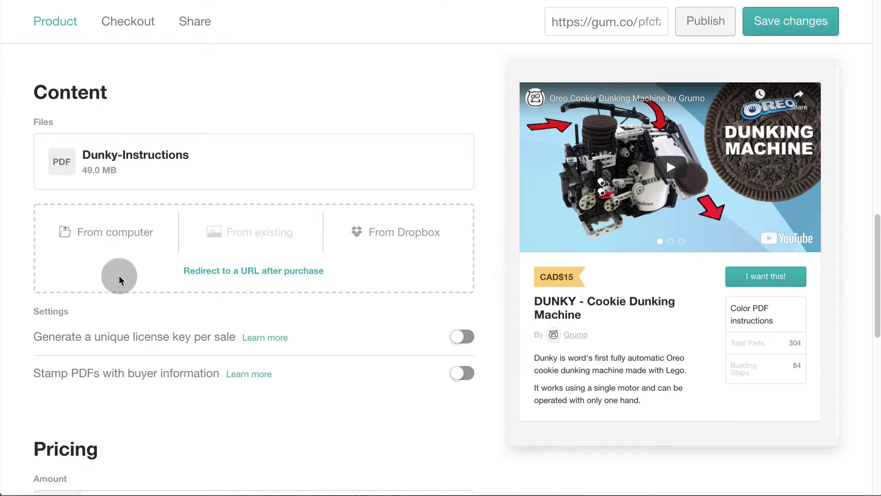
scroll(158, 277, "down", 8)
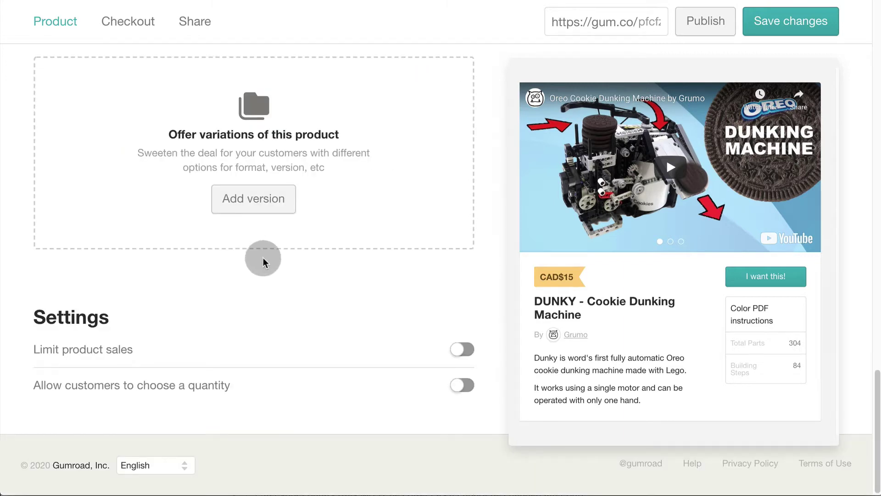
Publish the DUNKY product and view its live product page
scroll(263, 257, "up", 1)
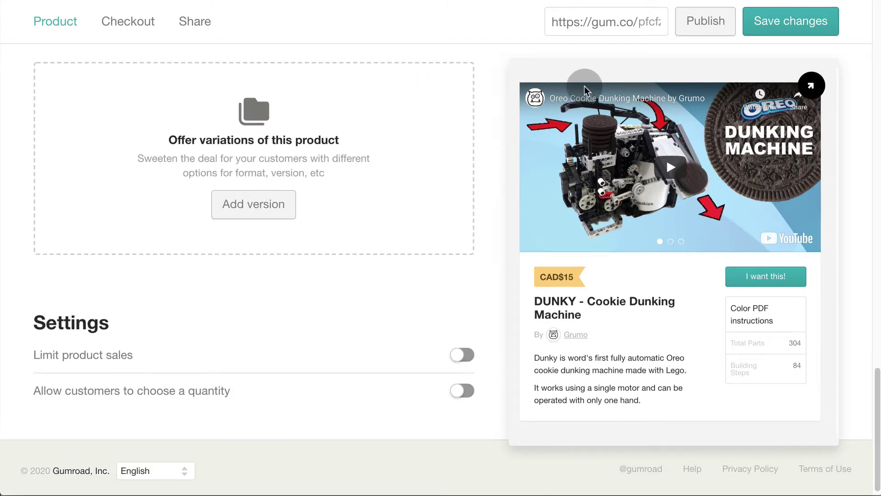
left_click(700, 19)
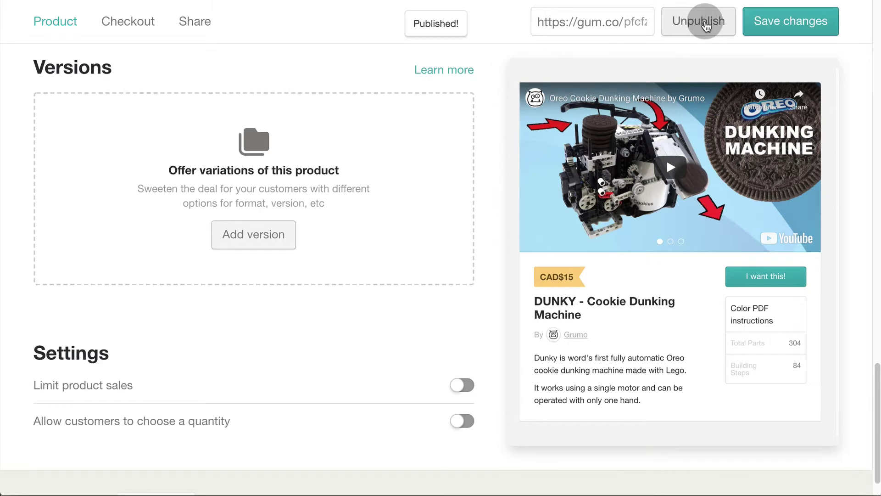
mouse_move(806, 85)
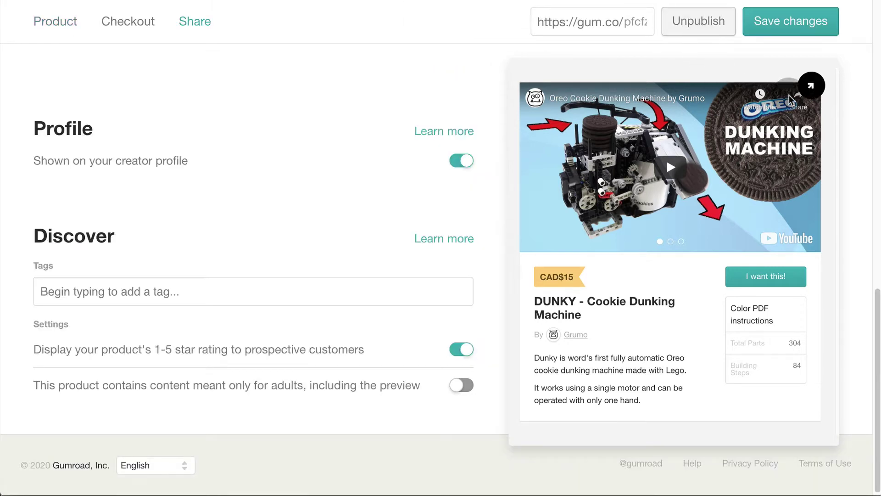
left_click(813, 92)
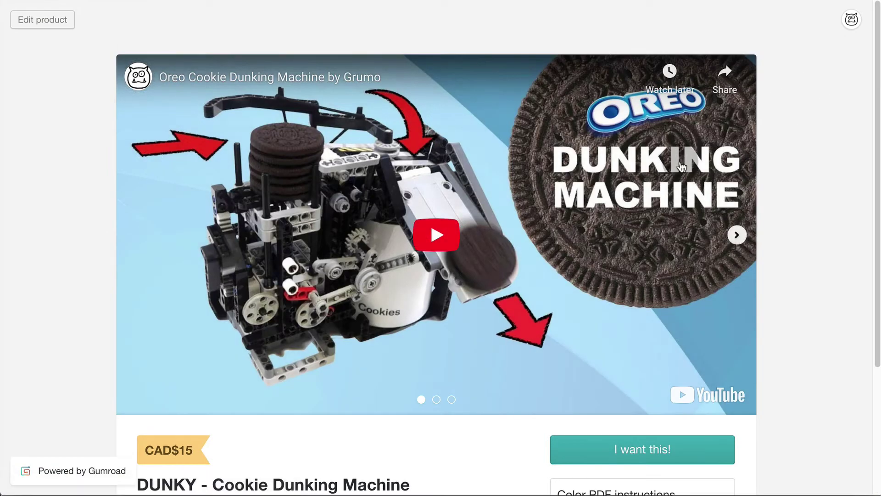
scroll(681, 168, "down", 3)
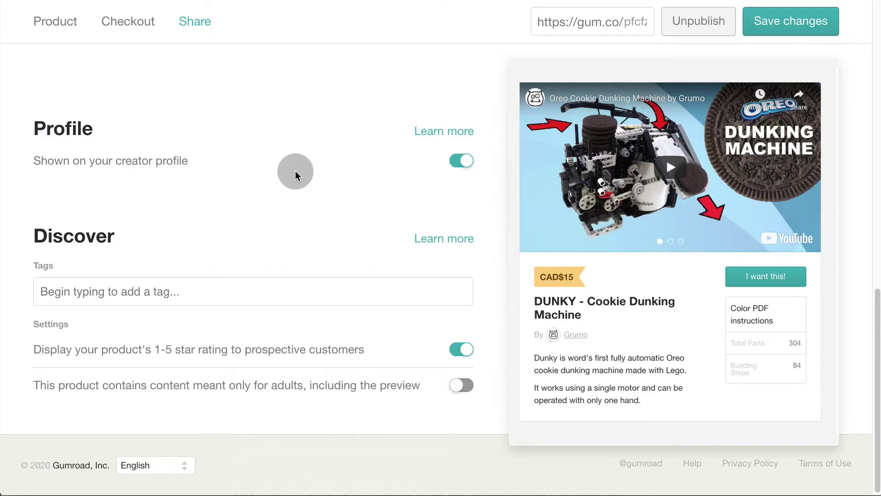
On the Checkout settings, keep the cardholder name setting and leave shipping as Not required
left_click(125, 22)
left_click(247, 123)
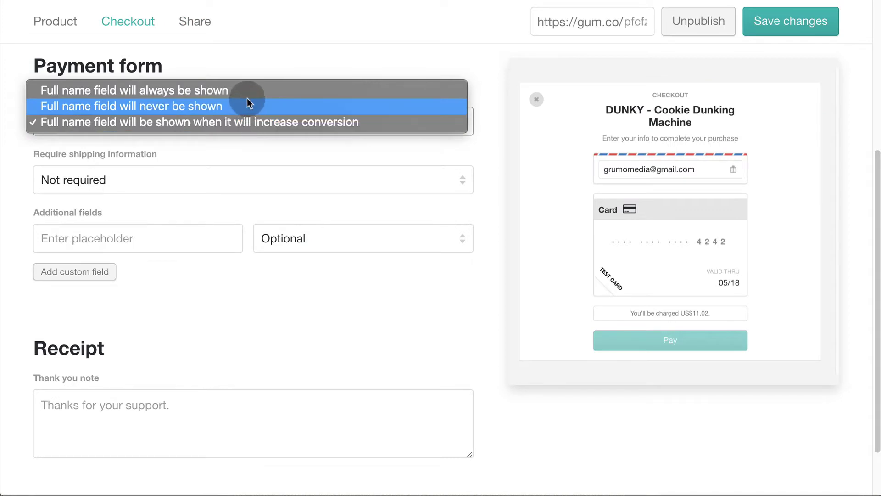
left_click(193, 172)
left_click(191, 178)
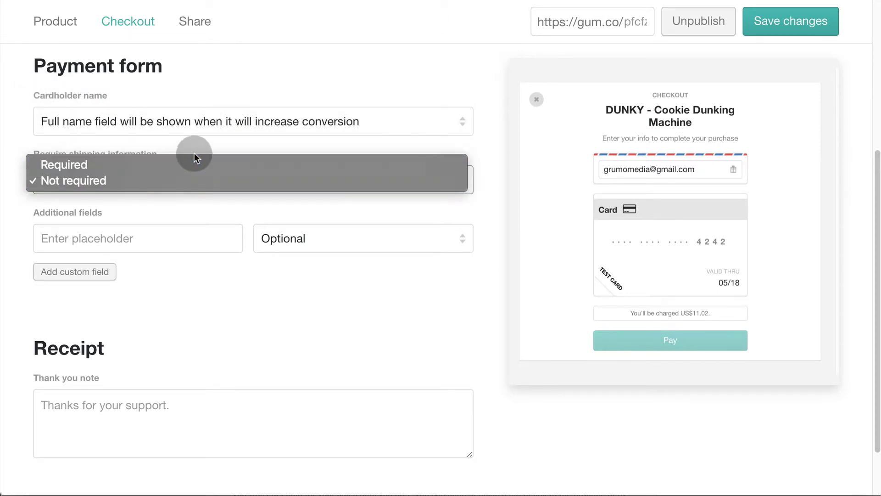
left_click(200, 276)
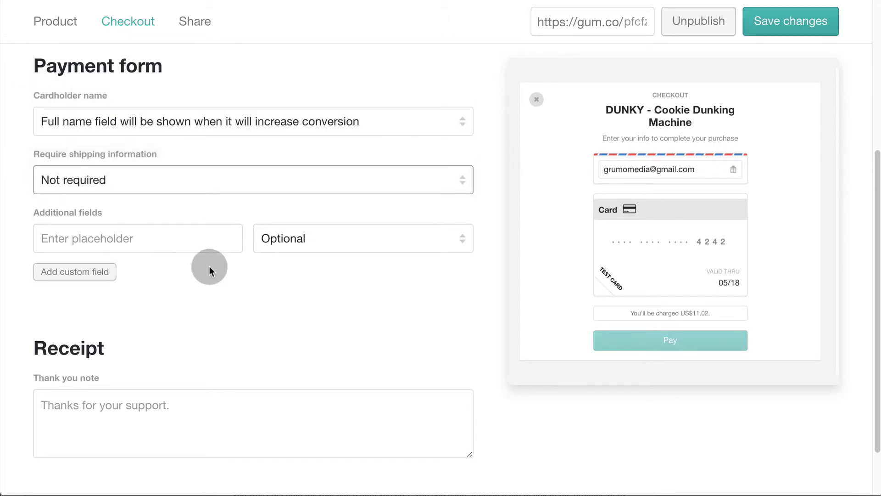
Set the receipt thank-you note to 'Thank you for your purchase!' and save the changes
scroll(194, 148, "down", 1)
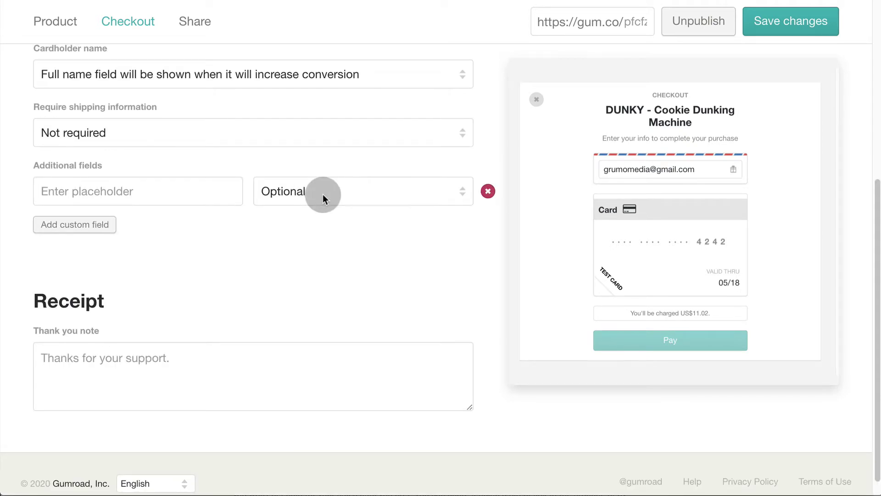
scroll(323, 194, "down", 1)
left_click(133, 335)
type("Thank you for your purchase!")
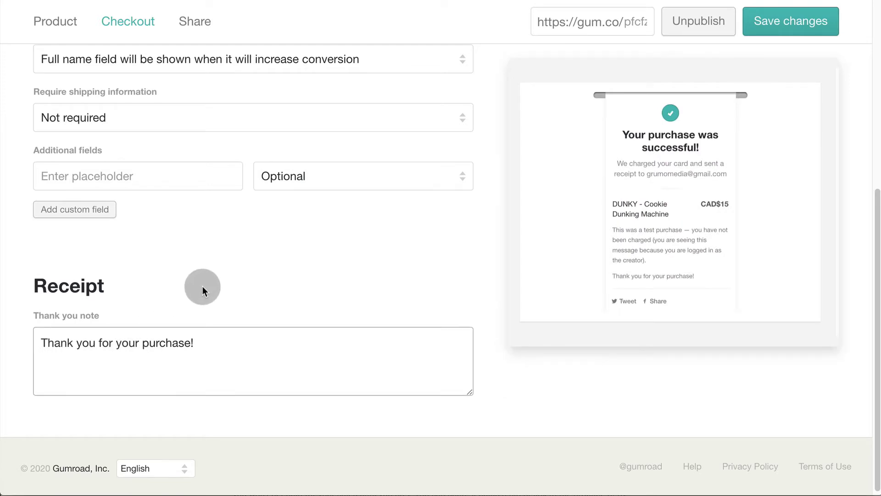
left_click(799, 33)
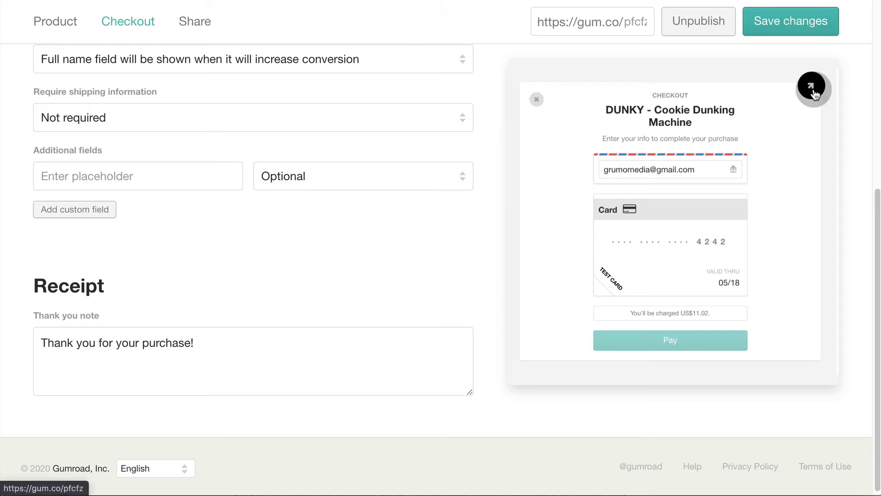
Complete a test purchase of DUNKY from its live product page
left_click(812, 88)
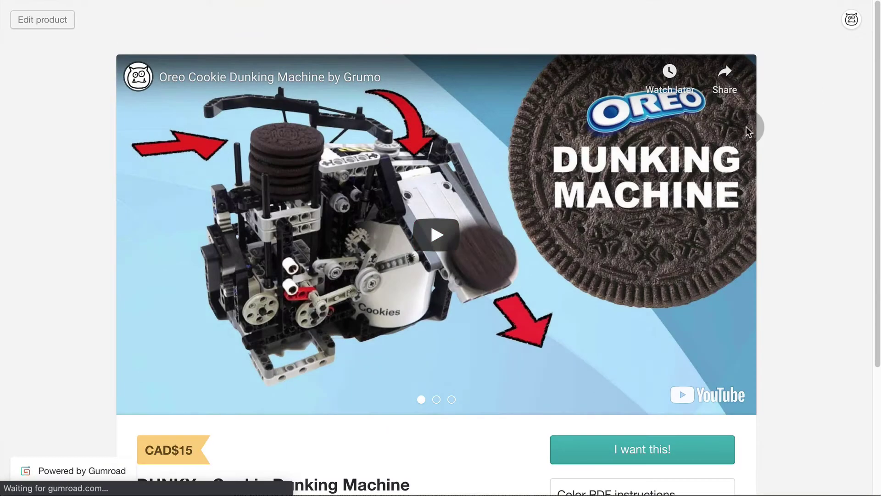
scroll(747, 132, "down", 4)
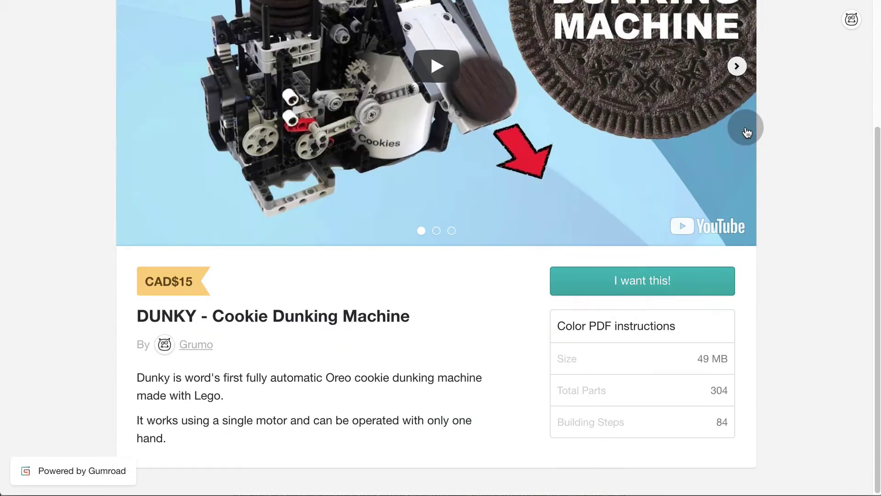
left_click(606, 281)
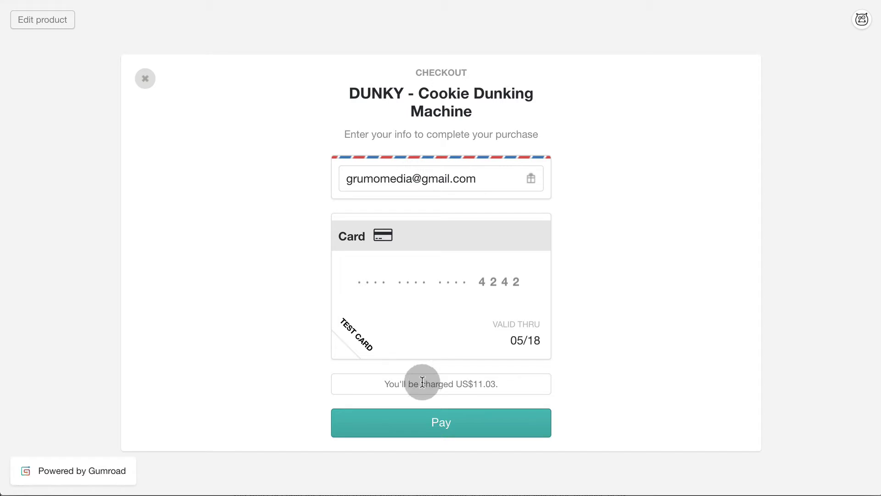
left_click(450, 422)
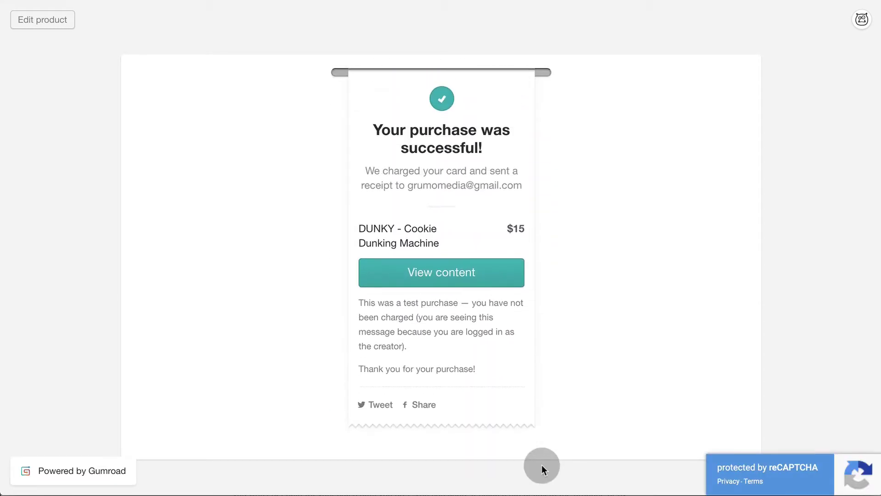
Read the purchased DUNKY instructions online through to page 6
left_click(470, 271)
left_click(480, 226)
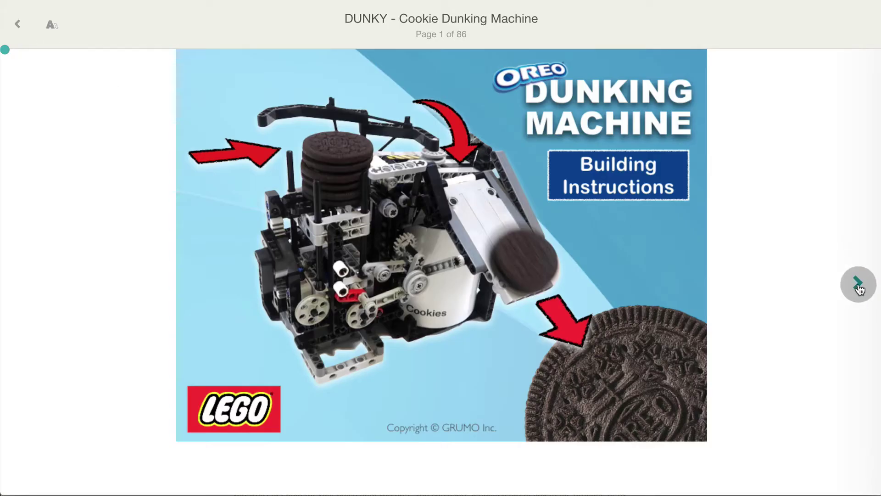
left_click(858, 284)
left_click(858, 284)
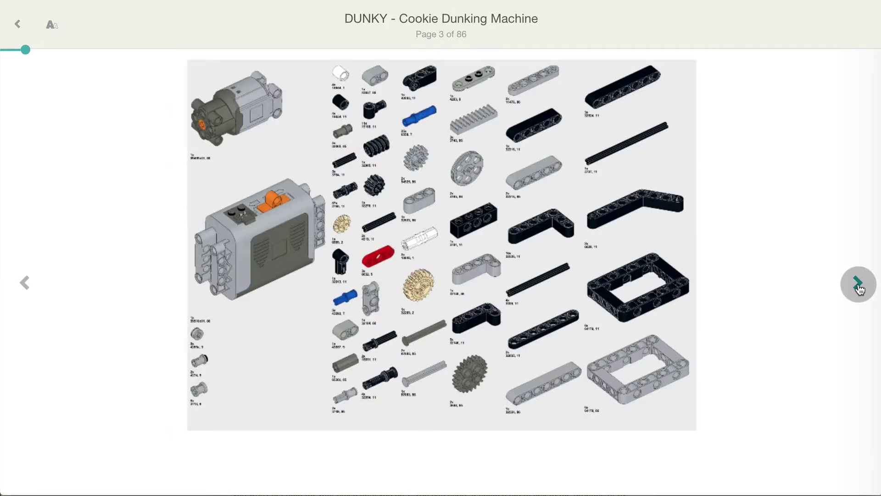
left_click(858, 286)
left_click(858, 285)
left_click(858, 285)
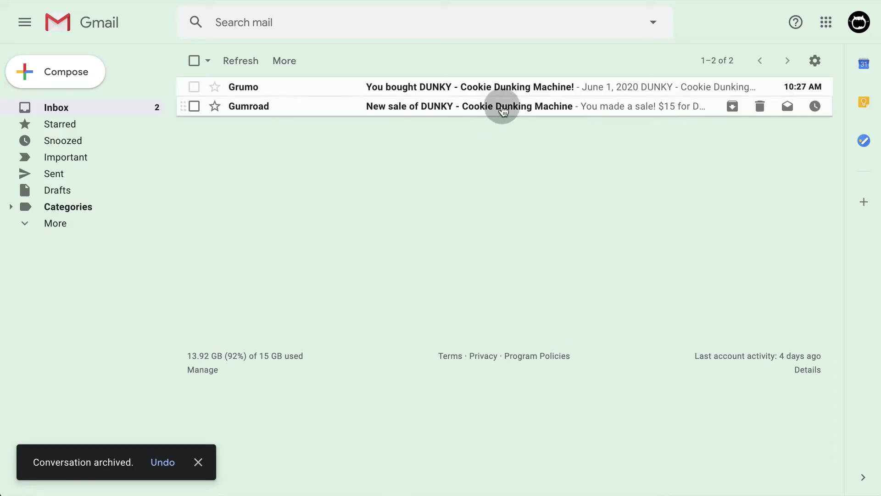
Review the New sale of DUNKY email, then scroll the You bought DUNKY receipt to the invoice prompt
left_click(501, 105)
scroll(500, 239, "down", 3)
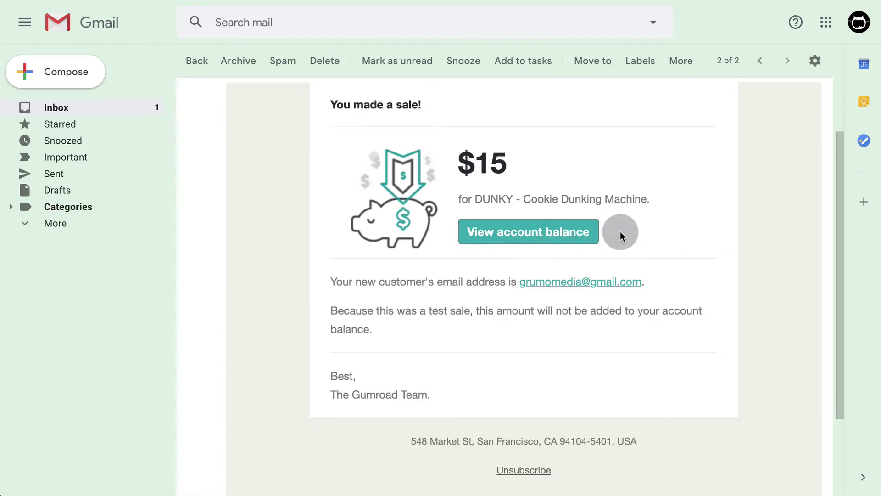
scroll(661, 323, "up", 3)
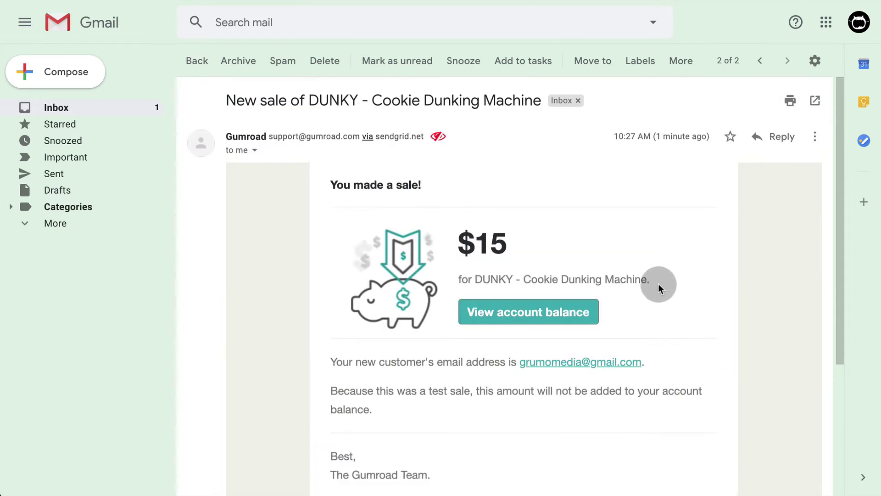
left_click(197, 60)
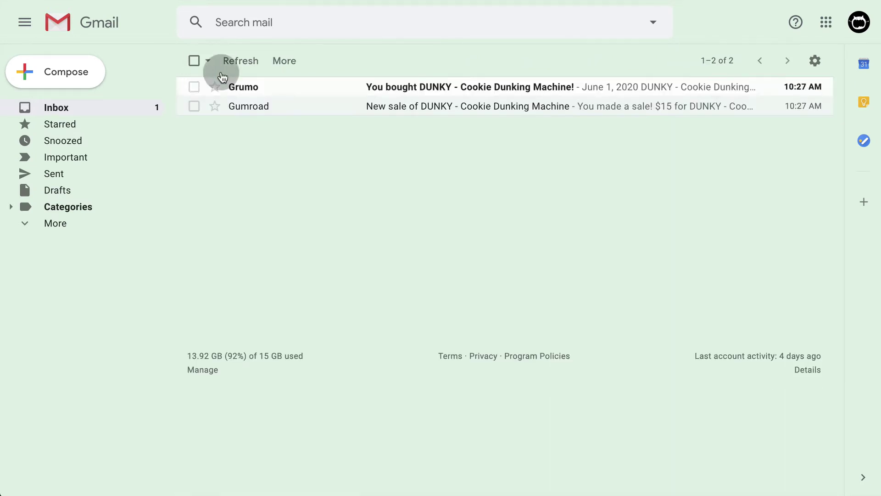
left_click(490, 92)
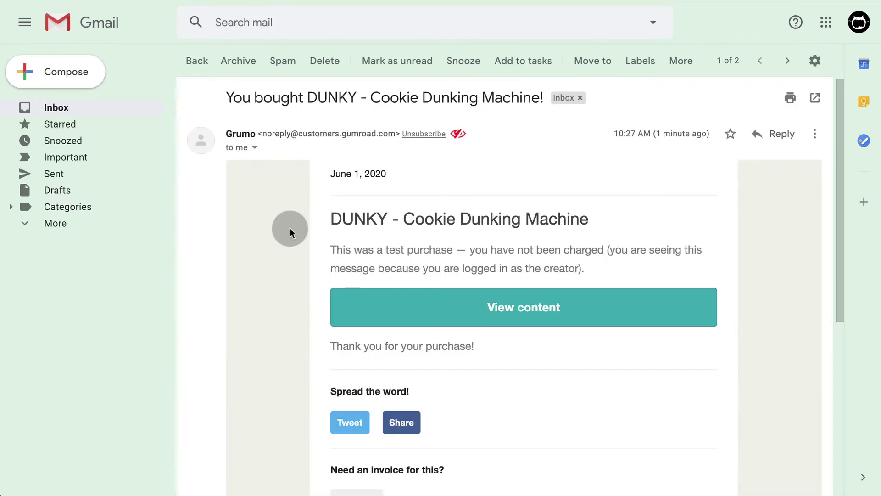
scroll(290, 230, "down", 2)
scroll(327, 212, "down", 3)
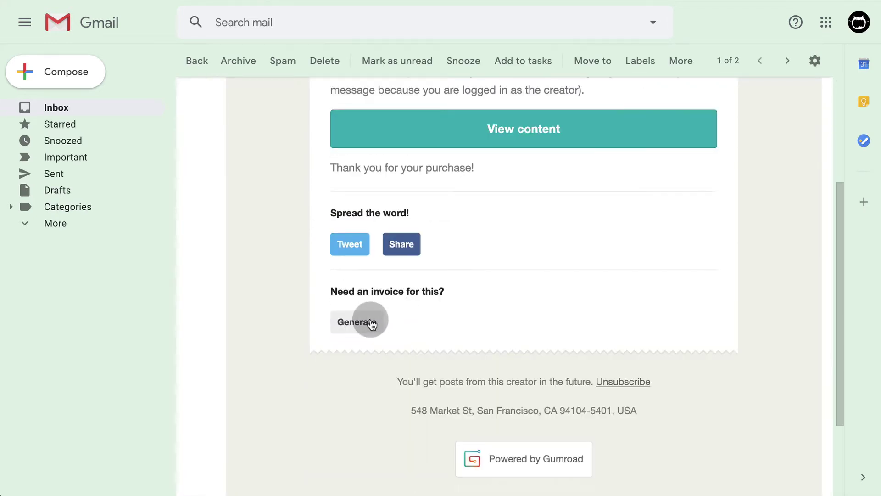
Generate the invoice with the buyer's full Canadian billing address and download the PDF
left_click(360, 323)
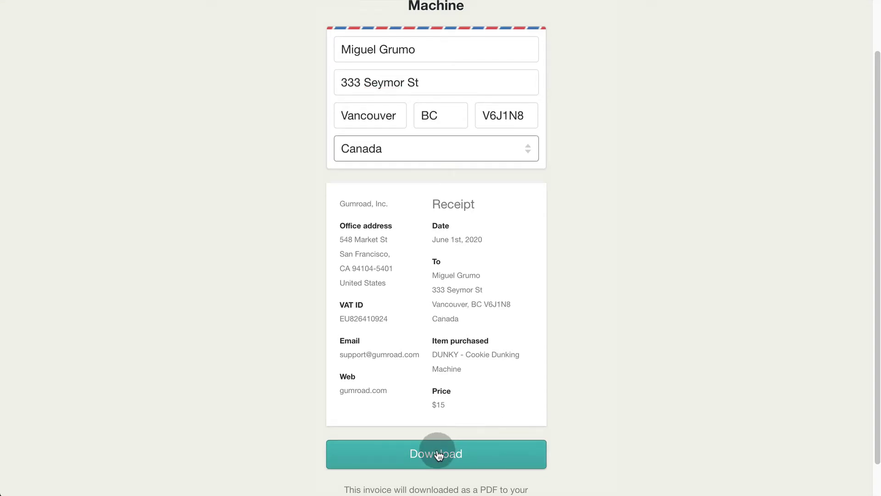
left_click(436, 449)
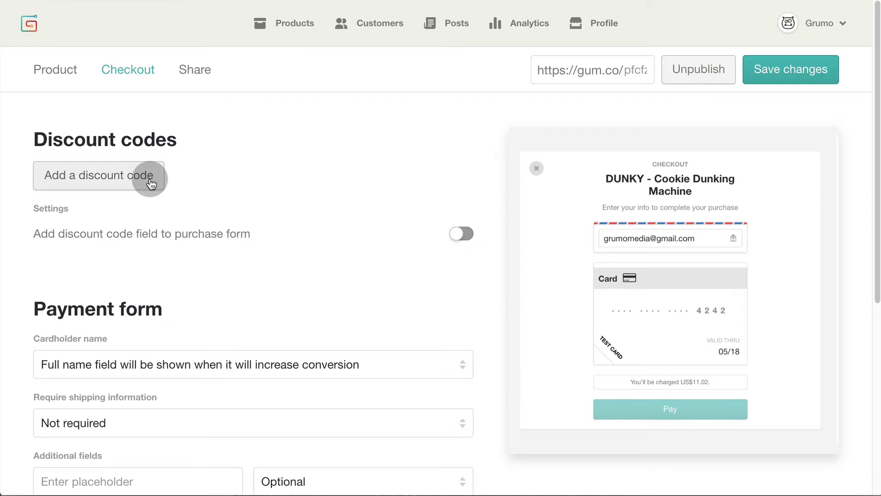
Add a discount code named 50off worth 50%
left_click(151, 183)
type("50off")
left_click(328, 199)
left_click(305, 197)
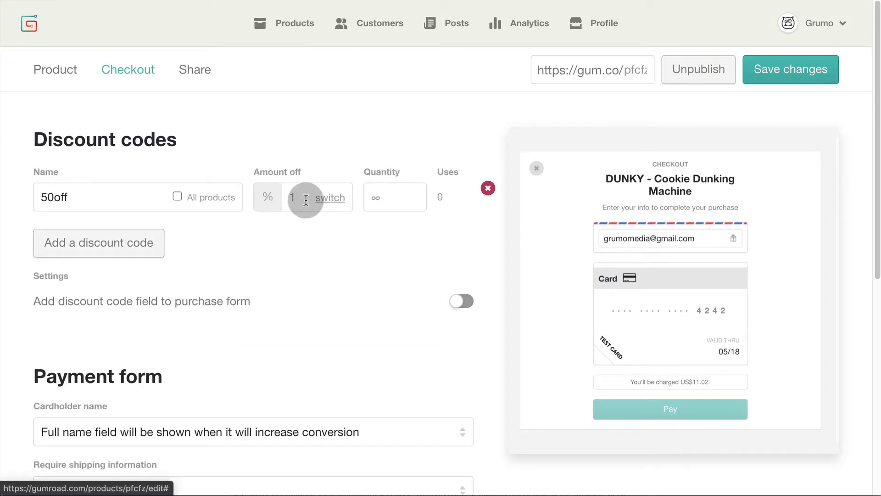
type("50")
Limit 50off to DUNKY only, save it, and view its shareable product page
left_click(291, 198)
left_click(177, 198)
left_click(177, 197)
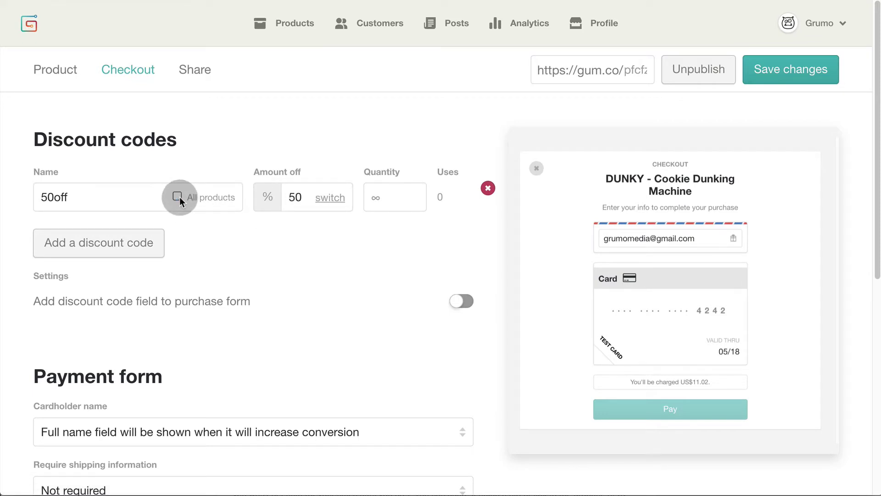
left_click(177, 198)
left_click(780, 77)
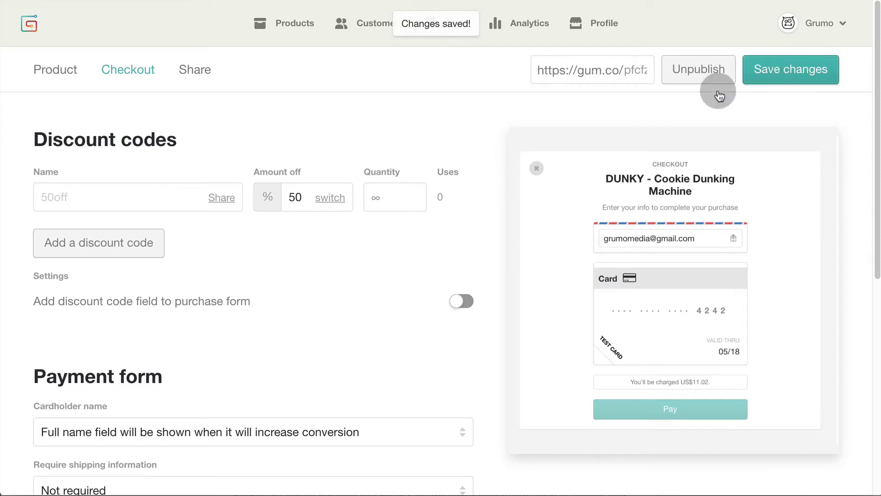
left_click(229, 202)
scroll(354, 191, "down", 3)
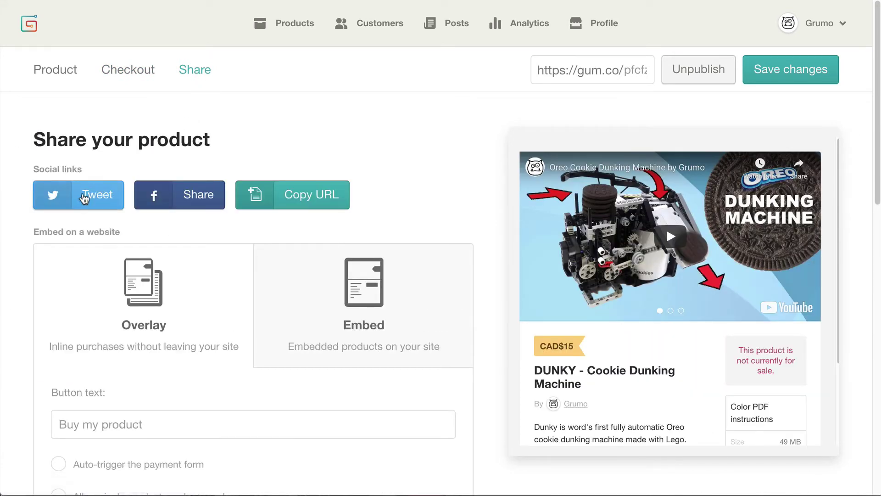
Copy the DUNKY product URL and preview the Overlay purchase window
left_click(313, 197)
scroll(494, 165, "down", 4)
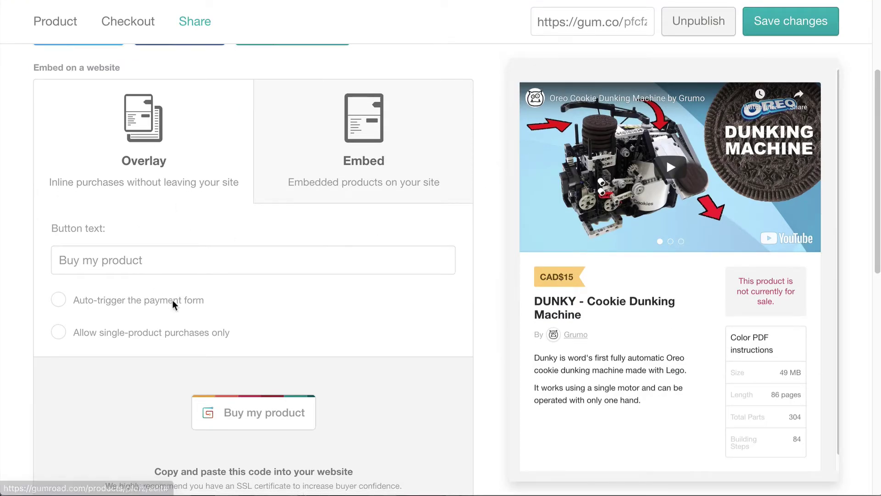
scroll(285, 335, "down", 4)
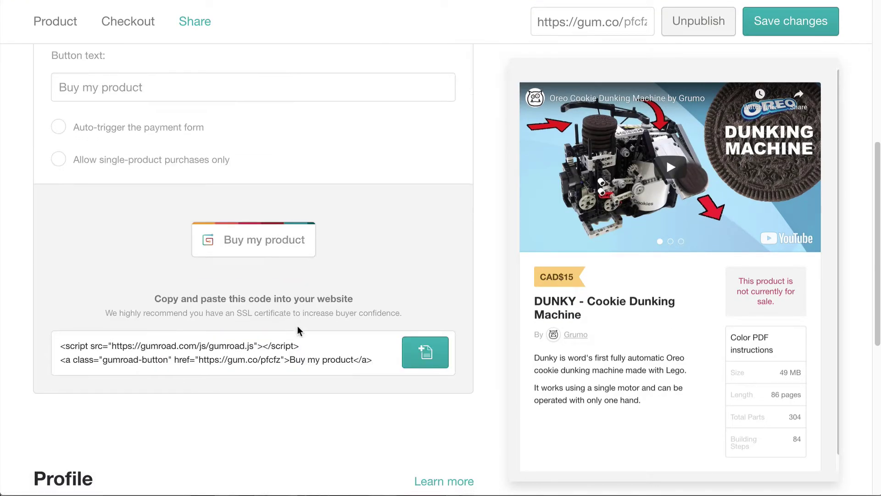
left_click_drag(57, 346, 396, 356)
left_click(285, 239)
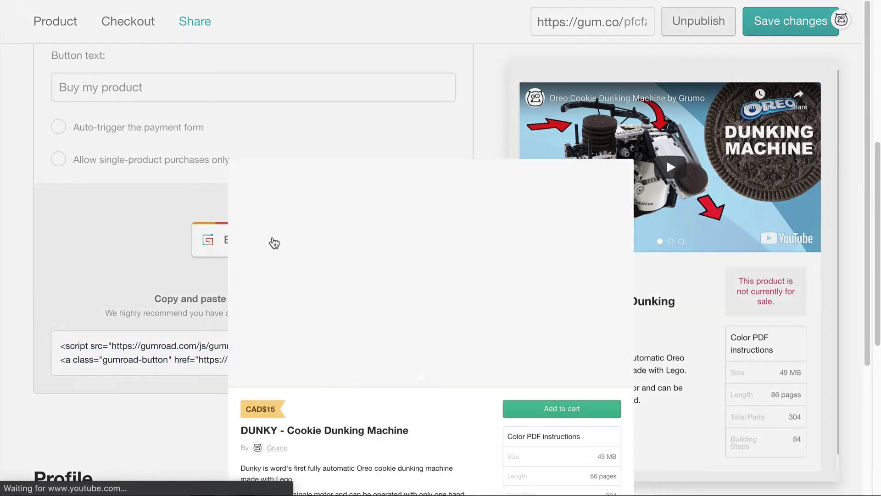
scroll(294, 244, "down", 3)
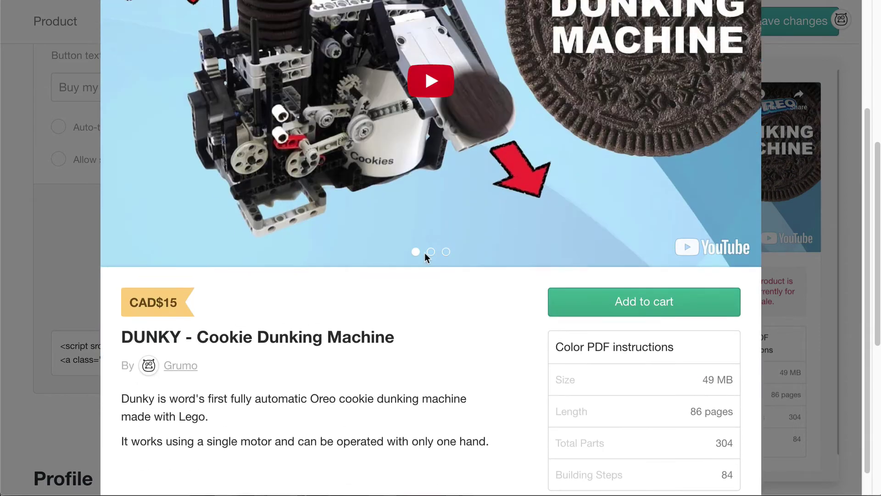
scroll(425, 252, "up", 3)
left_click(133, 221)
Switch to the Embed option and copy the inline embed code
scroll(311, 207, "up", 4)
left_click(363, 150)
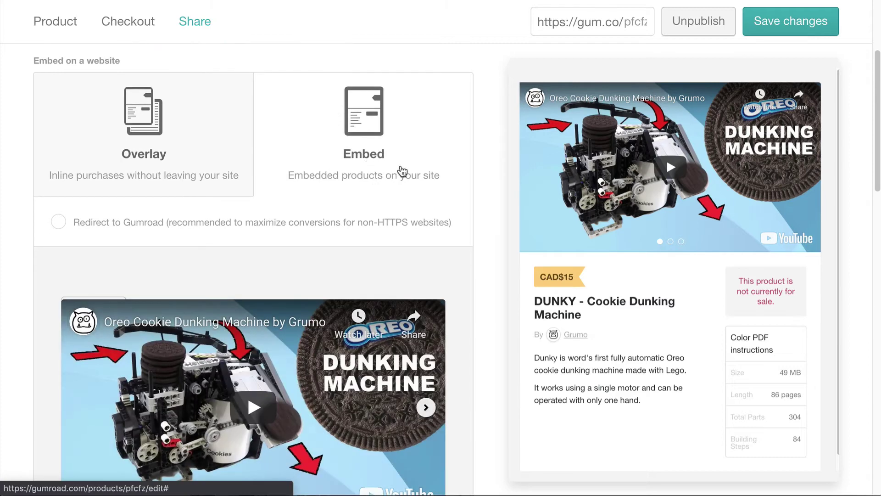
scroll(399, 171, "down", 10)
scroll(430, 168, "down", 3)
left_click(427, 400)
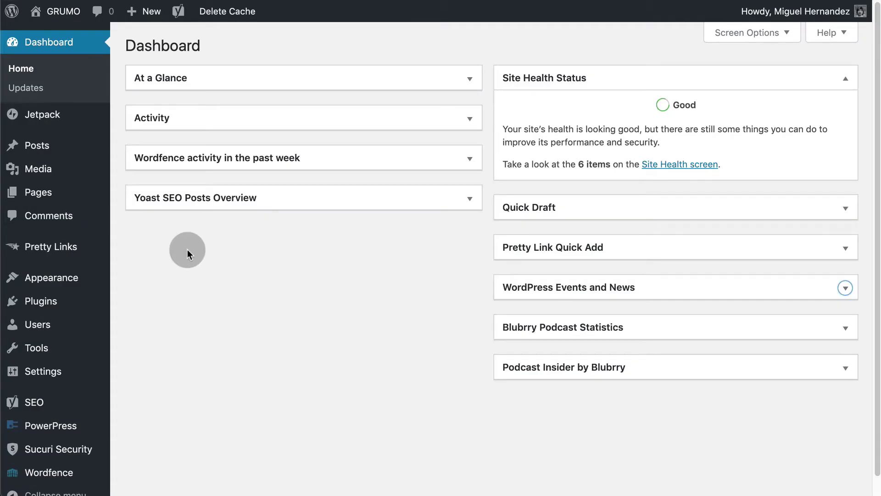
Search for the Gumroad plugin in WordPress, install it, and activate it
mouse_move(54, 301)
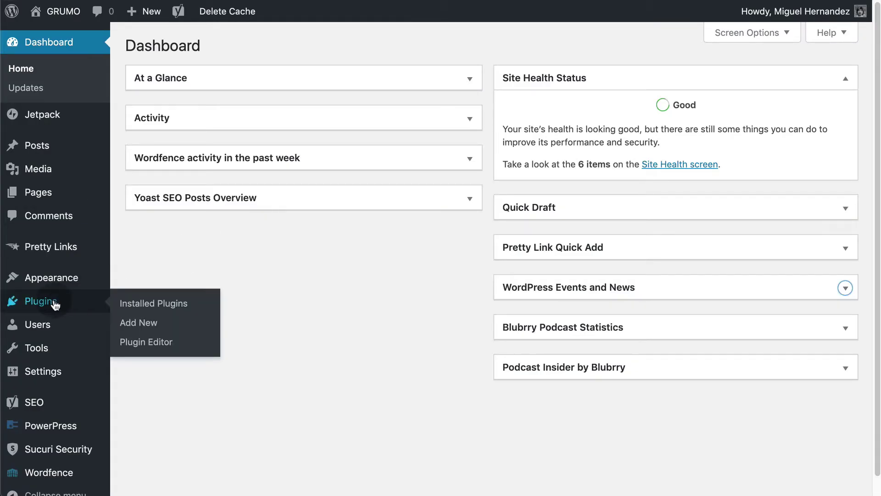
left_click(136, 324)
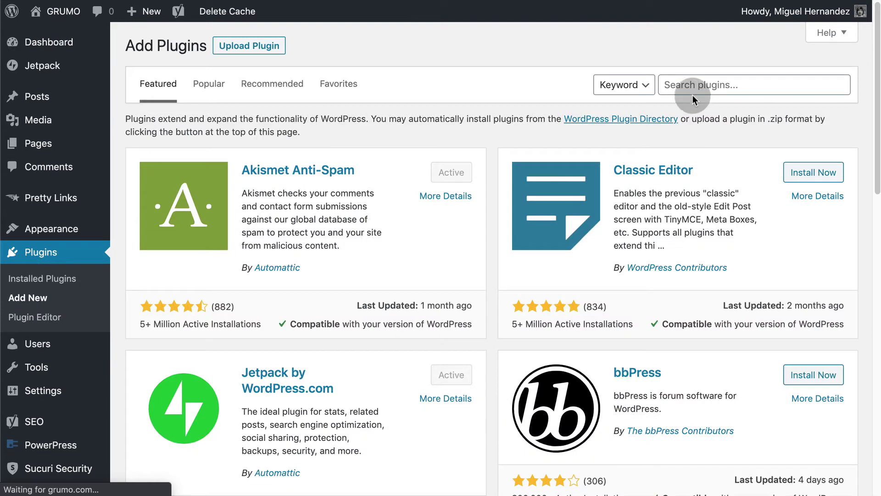
left_click(707, 87)
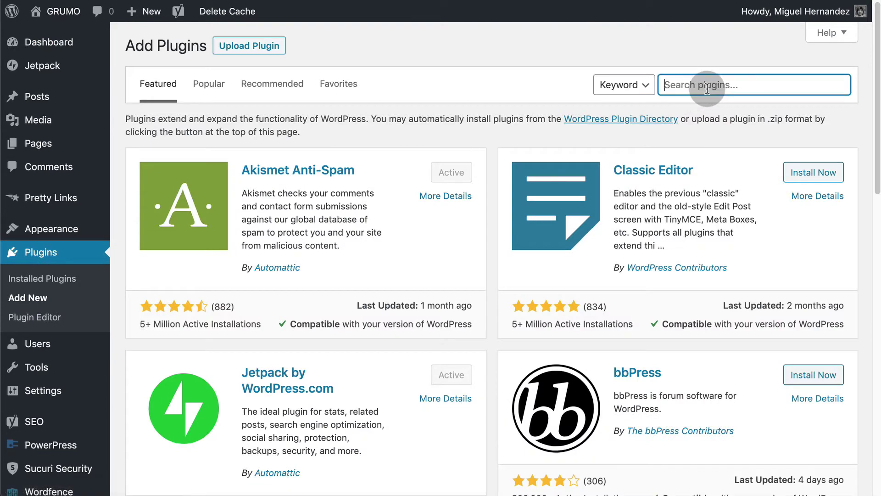
type("gumroad")
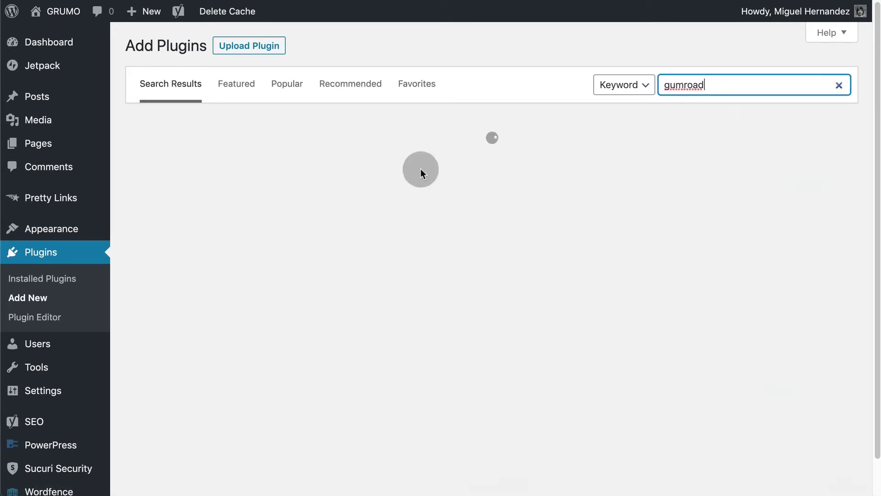
left_click(433, 169)
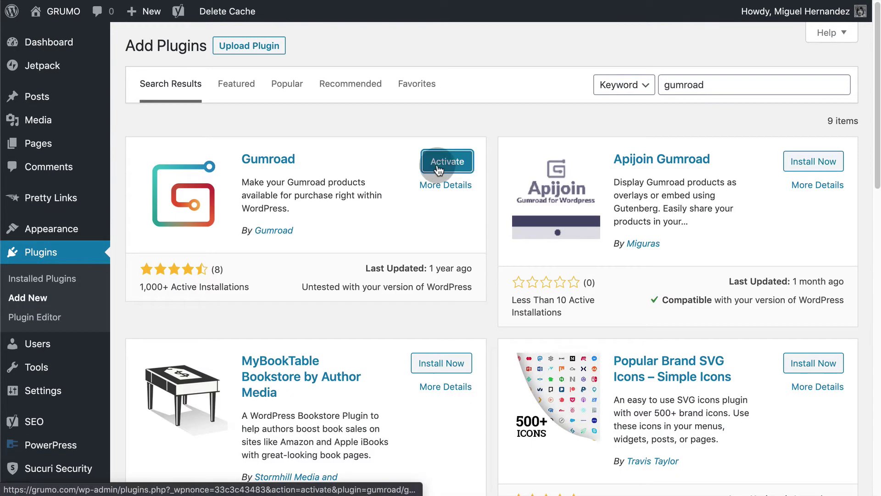
left_click(447, 168)
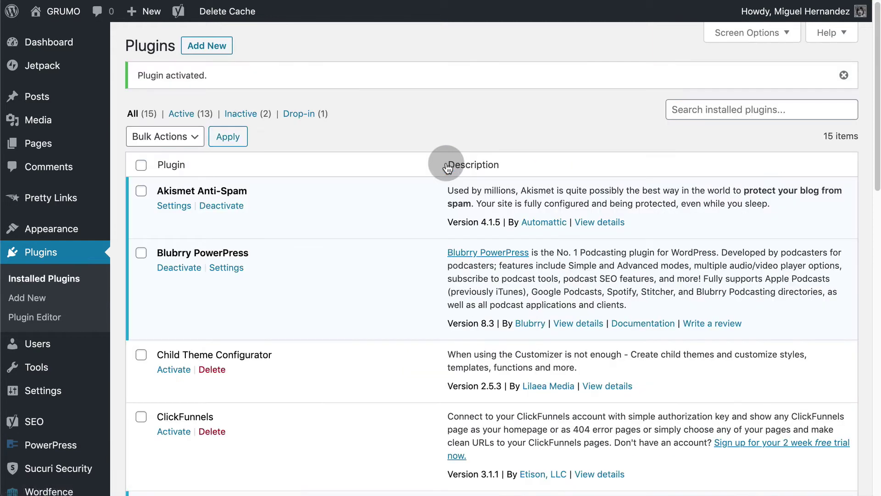
scroll(447, 167, "down", 3)
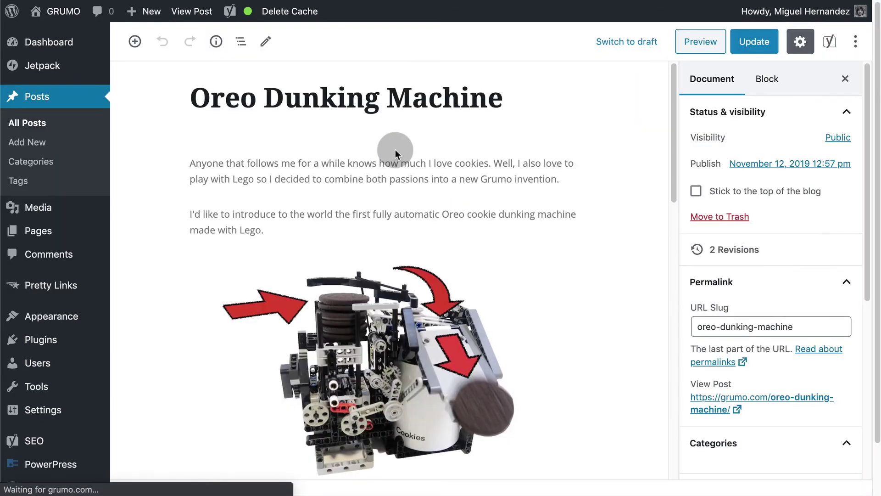
Insert a Gumroad Block below the download paragraph of the post
scroll(395, 149, "down", 15)
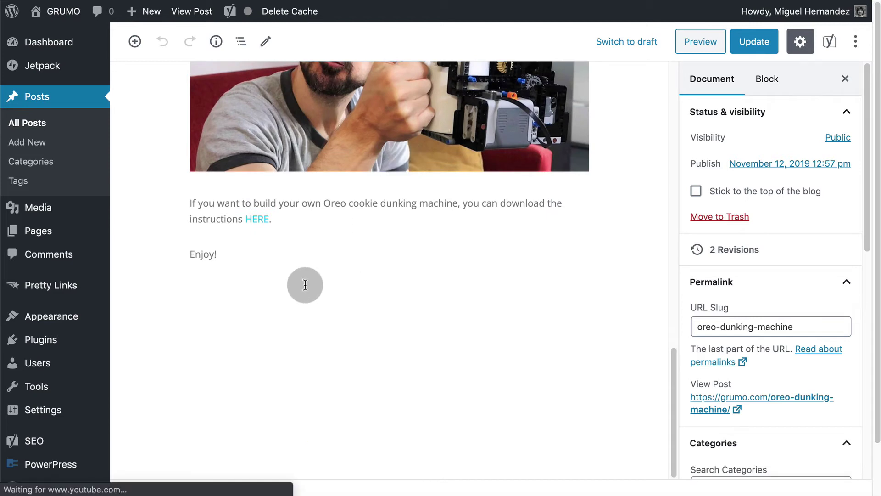
left_click(374, 211)
left_click(373, 235)
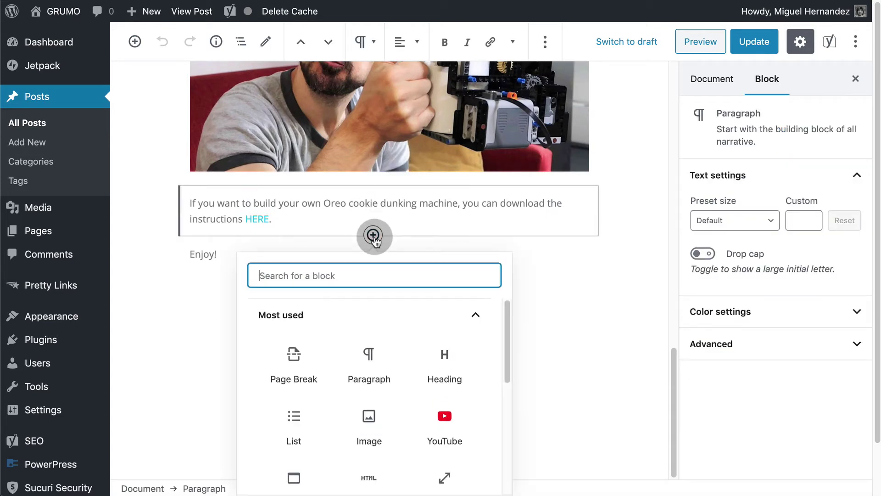
type("gum")
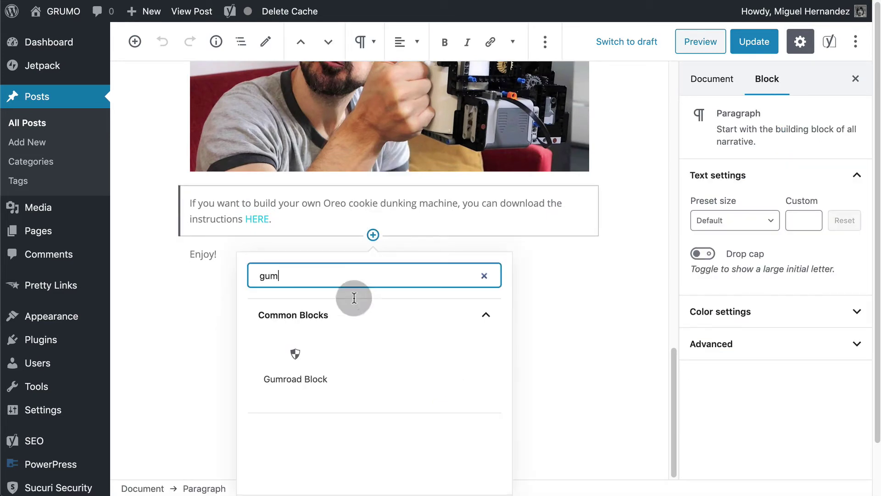
left_click(295, 356)
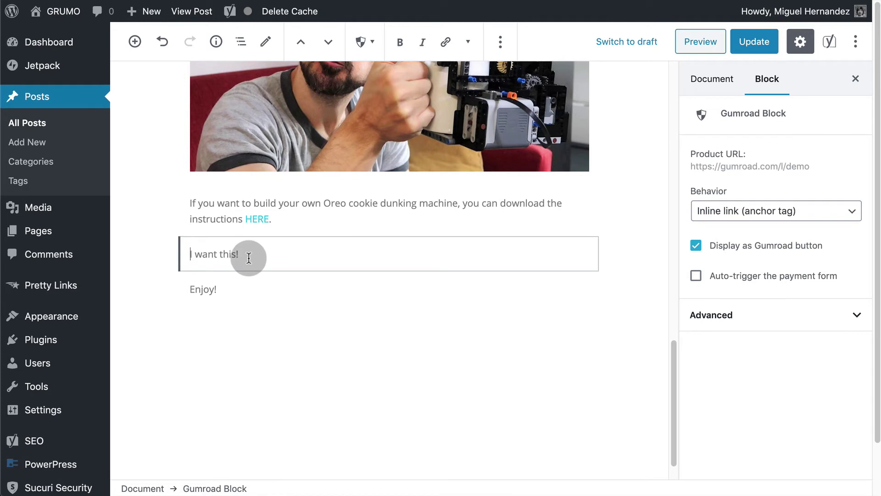
Set the Gumroad Block's Behavior to Embed and paste the gum.co product URL
left_click(767, 218)
left_click(762, 223)
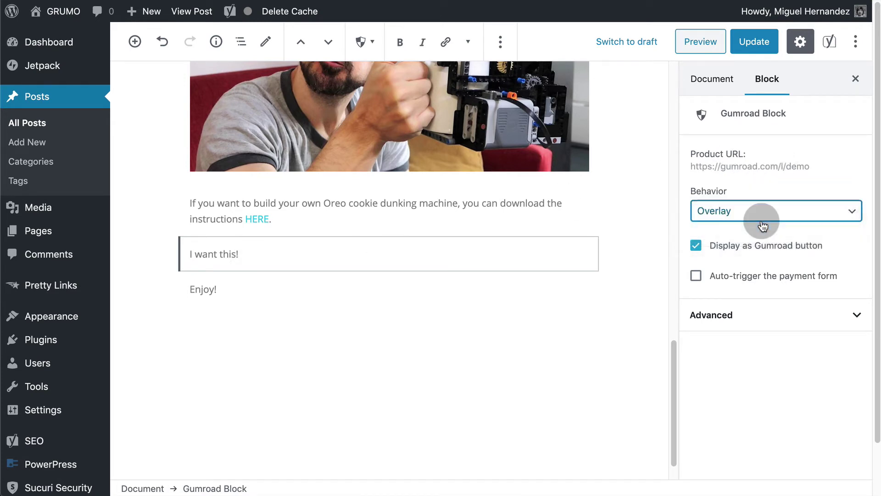
left_click(763, 222)
left_click(762, 224)
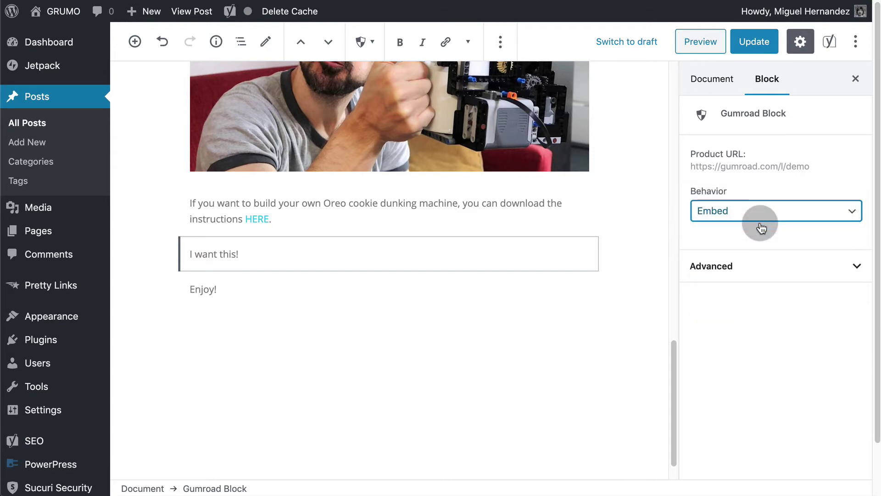
left_click(783, 169)
key("ctrl+v")
Preview the post to check the embedded DUNKY product card
left_click(706, 66)
left_click(706, 45)
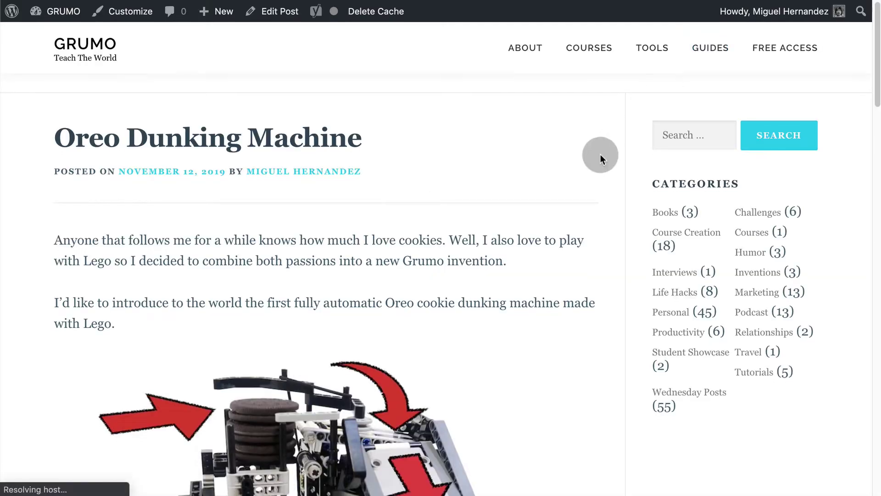
scroll(601, 155, "down", 5)
scroll(602, 156, "down", 10)
scroll(602, 155, "down", 5)
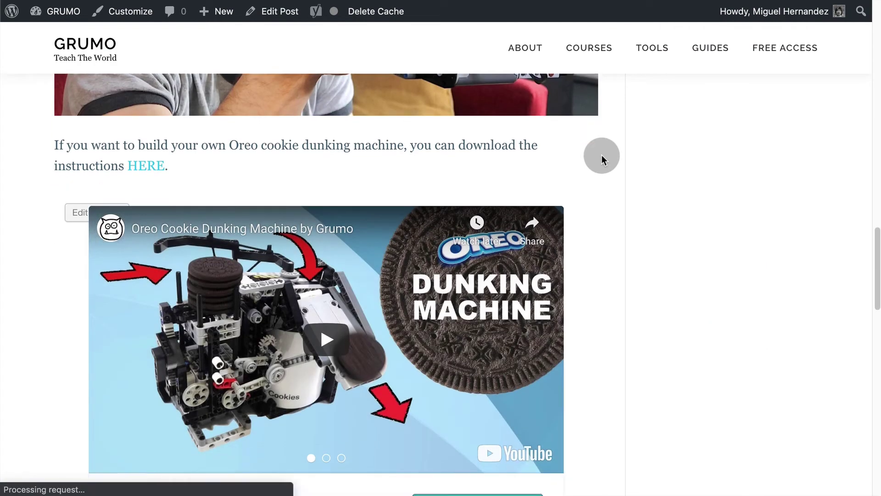
scroll(603, 155, "down", 3)
scroll(603, 155, "up", 10)
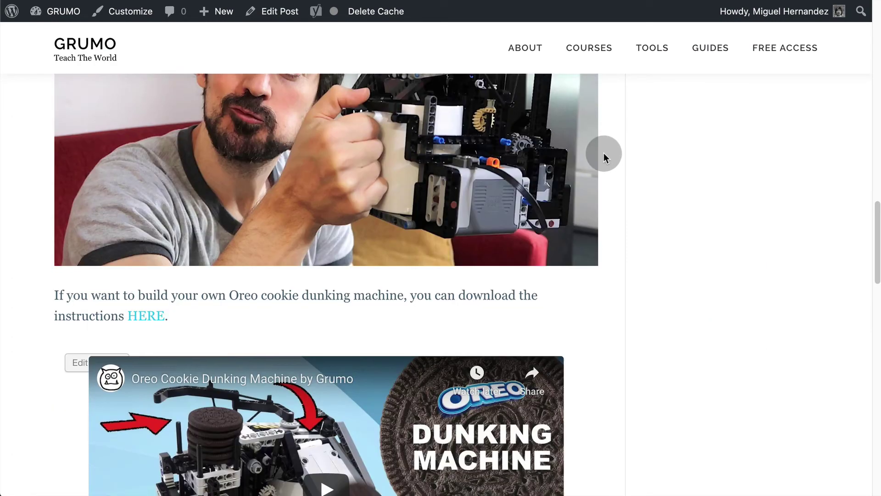
key("ctrl+w")
Change the Gumroad Block's Behavior to Overlay and preview the post again
left_click(259, 251)
left_click(731, 211)
left_click(742, 197)
left_click(702, 41)
scroll(580, 175, "down", 15)
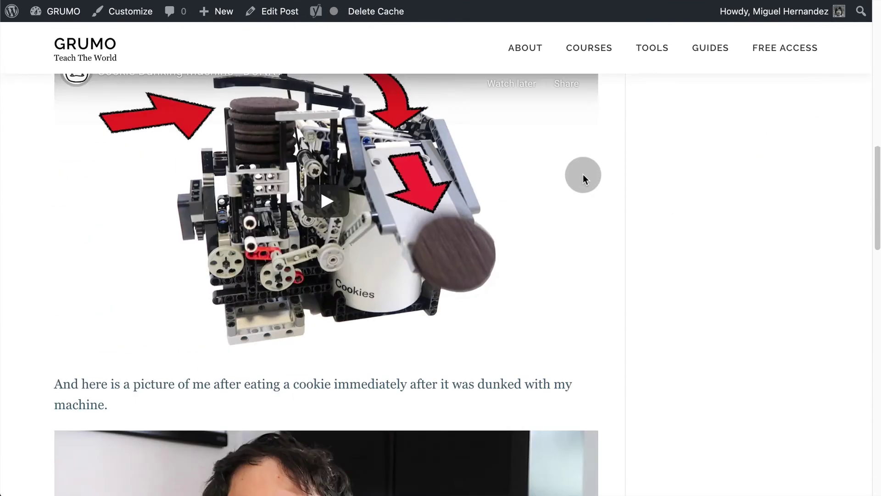
Open the DUNKY overlay from the post's I want this! link and pay with the test card
left_click(85, 209)
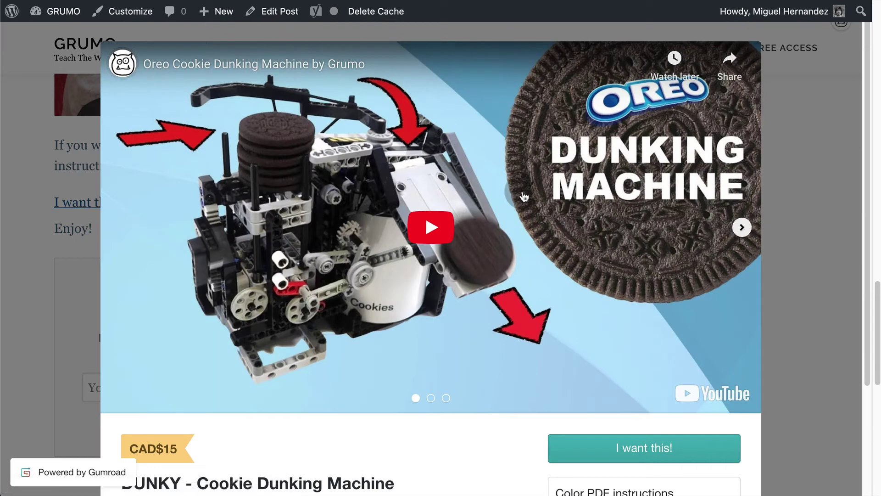
scroll(739, 227, "down", 3)
left_click(742, 88)
left_click(741, 89)
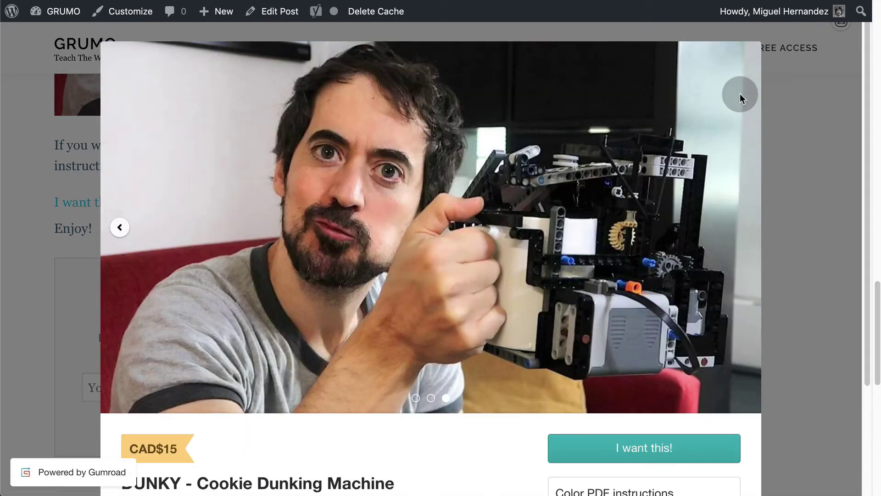
scroll(574, 298, "down", 2)
left_click(610, 323)
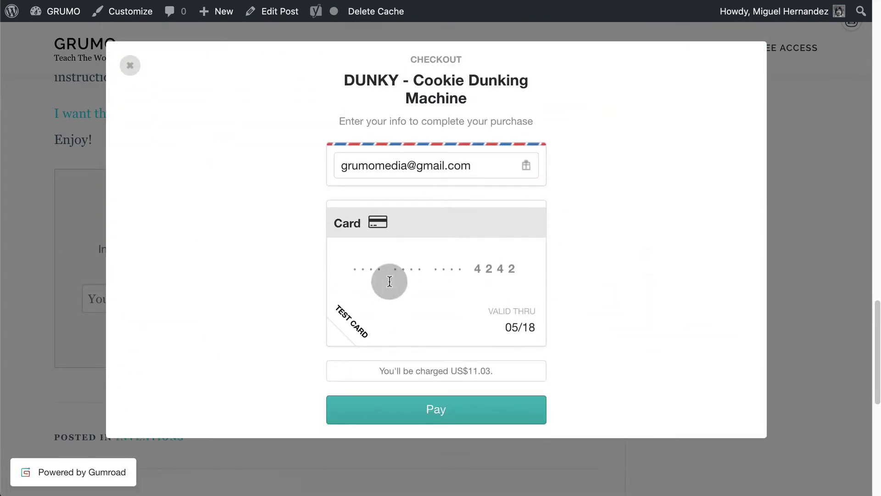
left_click(443, 411)
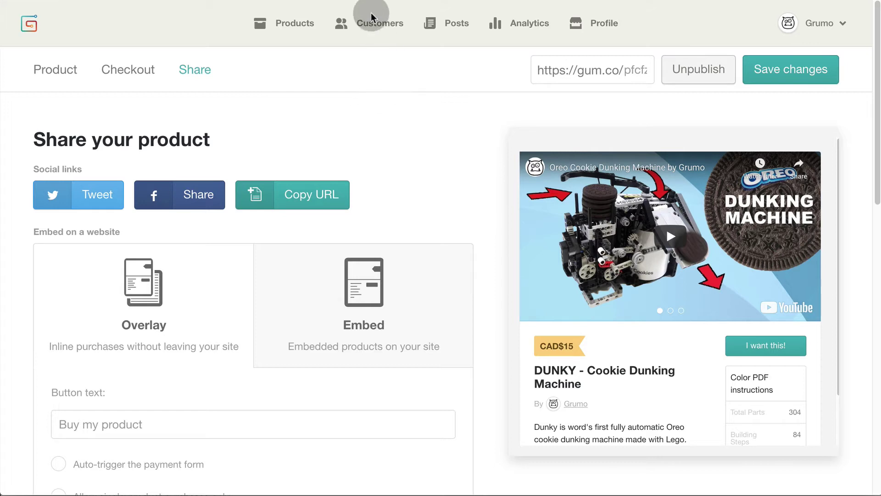
Start a new workflow targeting Customers only who bought DUNKY - Cookie Dunking Machine
left_click(375, 25)
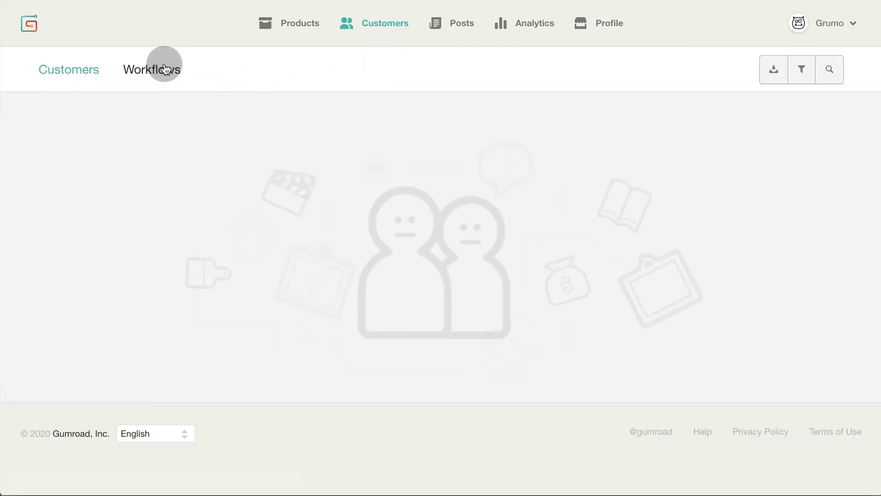
left_click(160, 69)
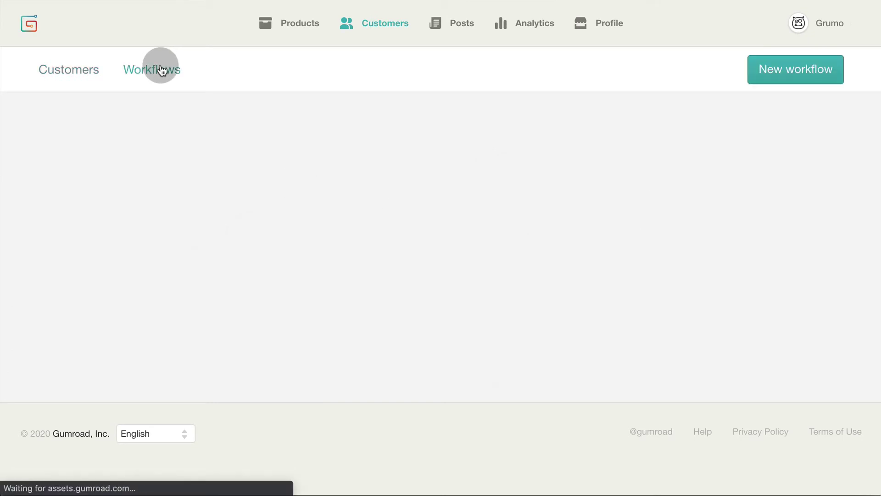
left_click(777, 69)
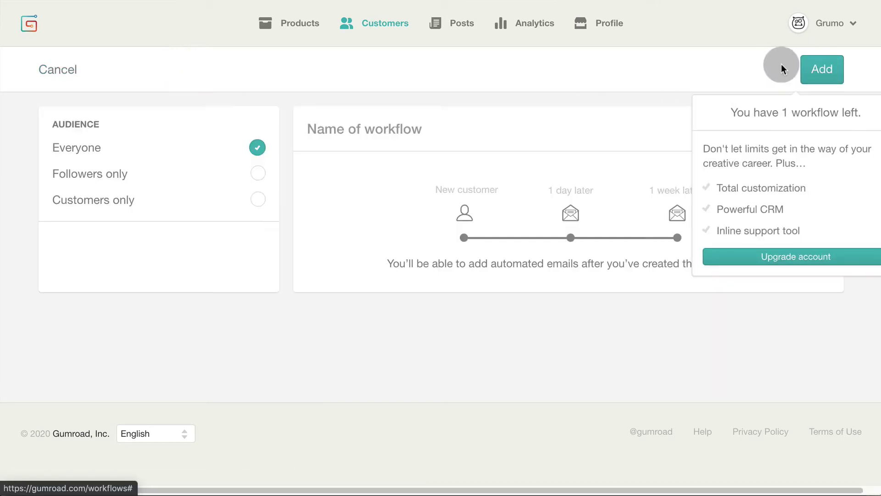
left_click(256, 177)
left_click(259, 202)
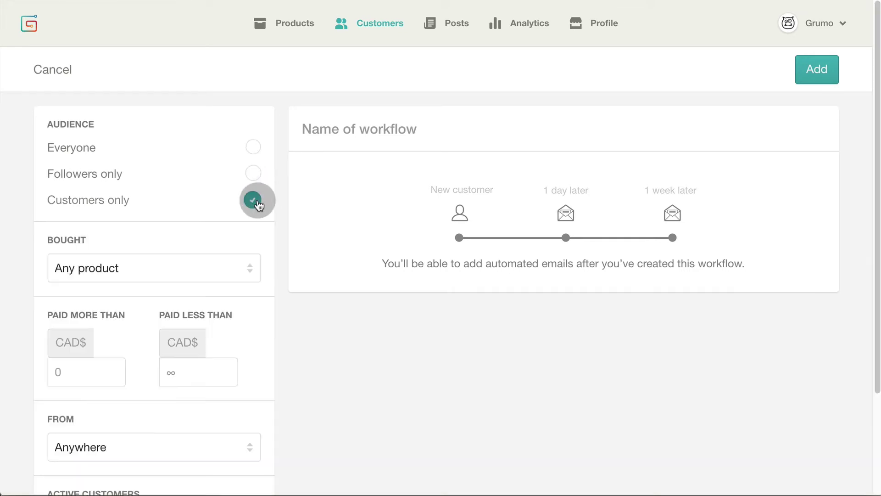
left_click(231, 266)
left_click(254, 286)
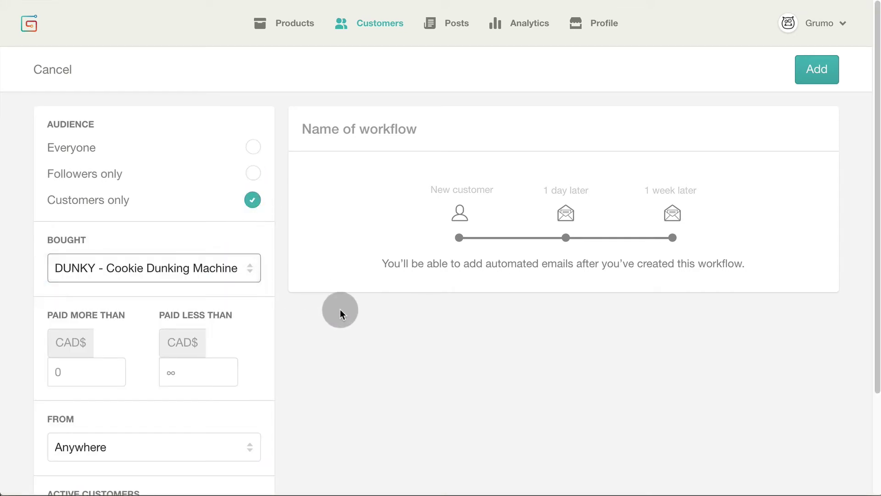
Keep location as Anywhere, show active customers only, and begin naming the workflow
scroll(343, 305, "down", 3)
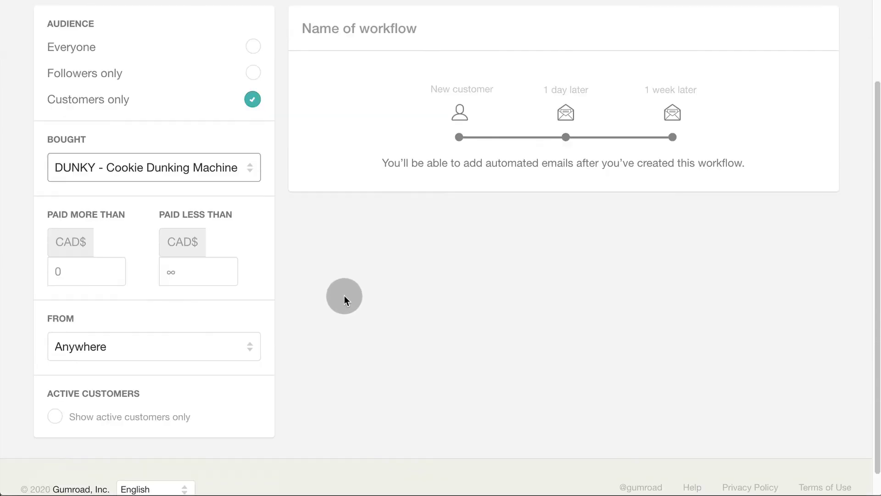
scroll(331, 287, "down", 1)
left_click(102, 316)
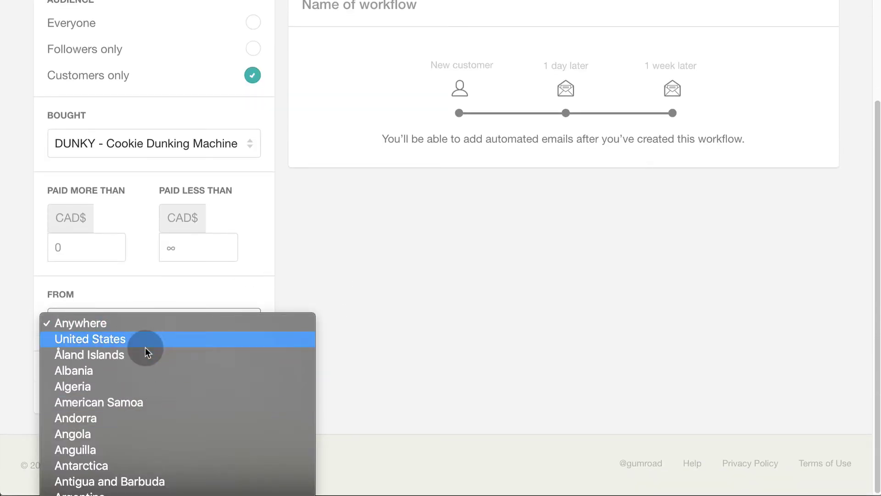
left_click(363, 262)
left_click(55, 392)
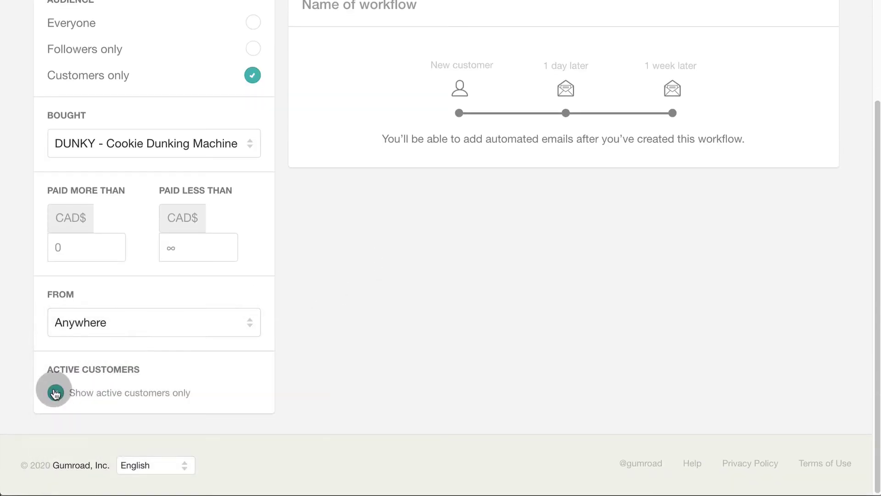
scroll(373, 271, "up", 5)
left_click(392, 133)
Create the 'Follow up sequence' workflow with a first email titled 'Thank' and the pasted message
type("Follow up sequence")
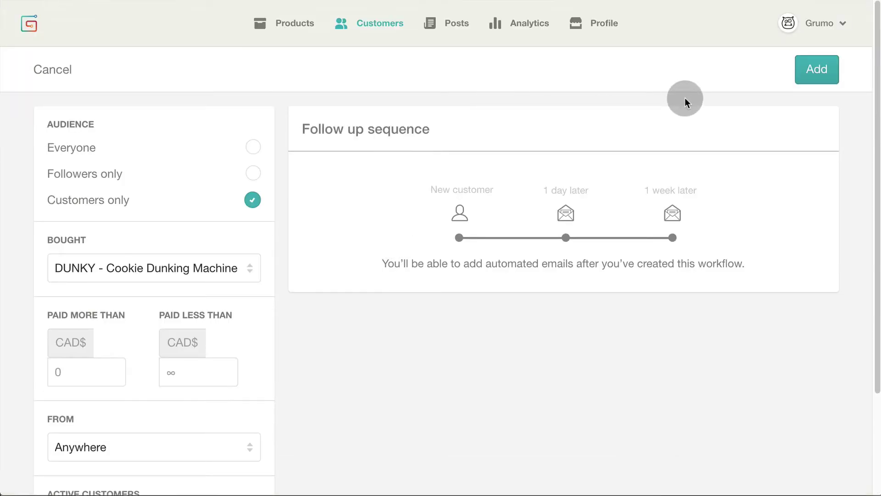
left_click(819, 70)
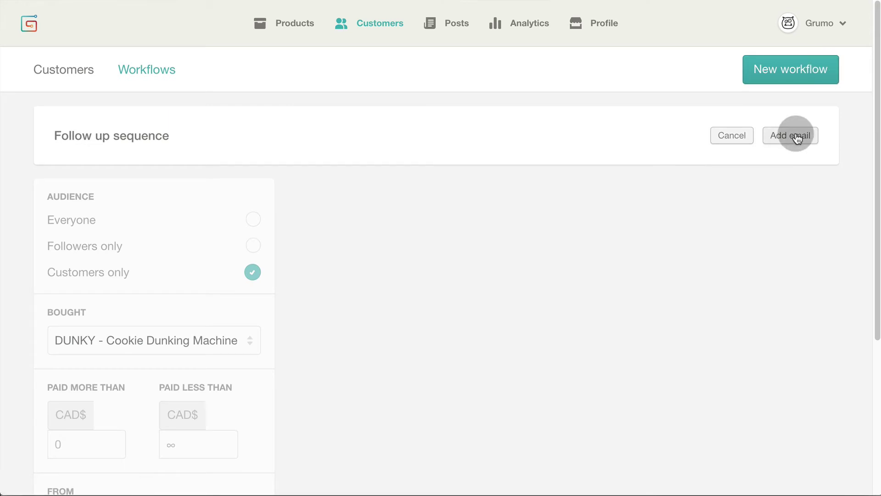
left_click(794, 134)
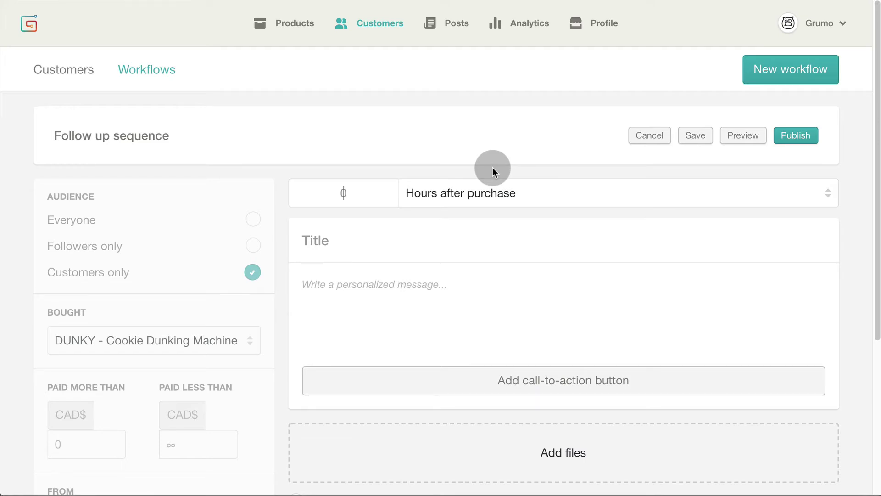
left_click(346, 237)
type("Thank you!")
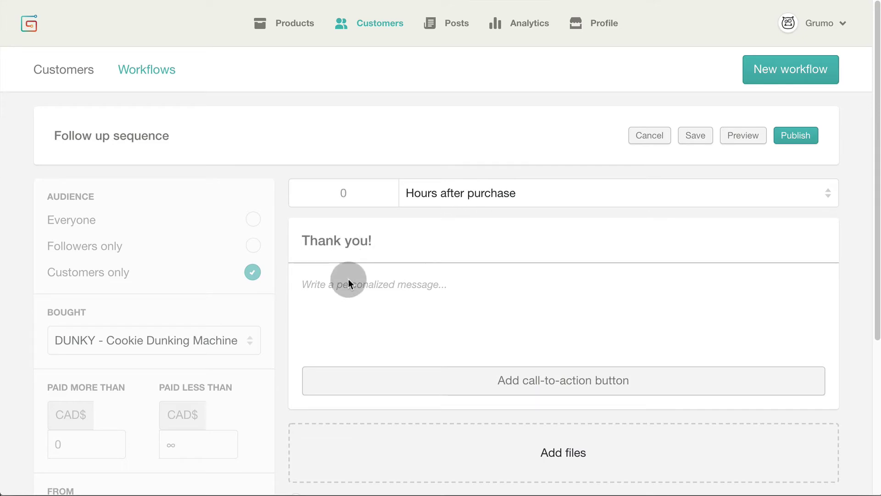
left_click(347, 282)
type("This is Miguel from Grumo. I just want to say thank you for being so awesome and getting my Lego instructions. Are you liking them? Peace, Love, Cookies. Miguel @ Grumo")
Make the words 'thank you' bold in the email message
scroll(592, 291, "down", 2)
scroll(598, 298, "down", 2)
left_click_drag(383, 164, 427, 163)
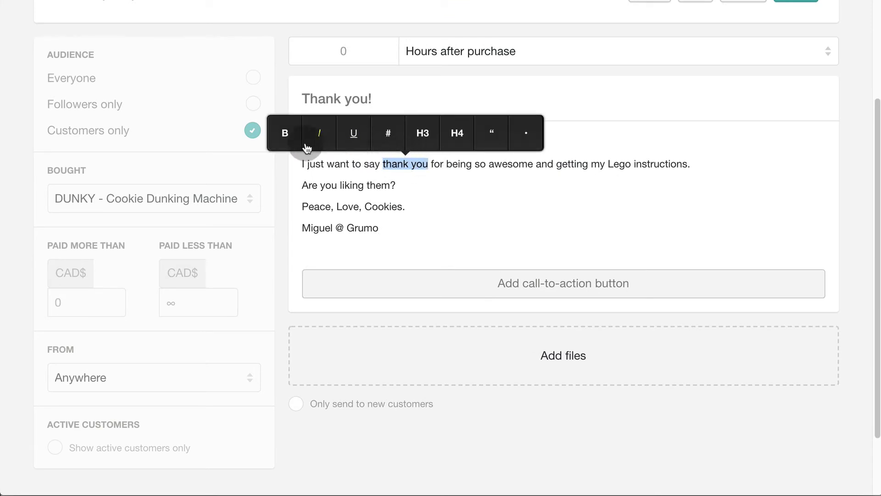
left_click(286, 134)
left_click(343, 185)
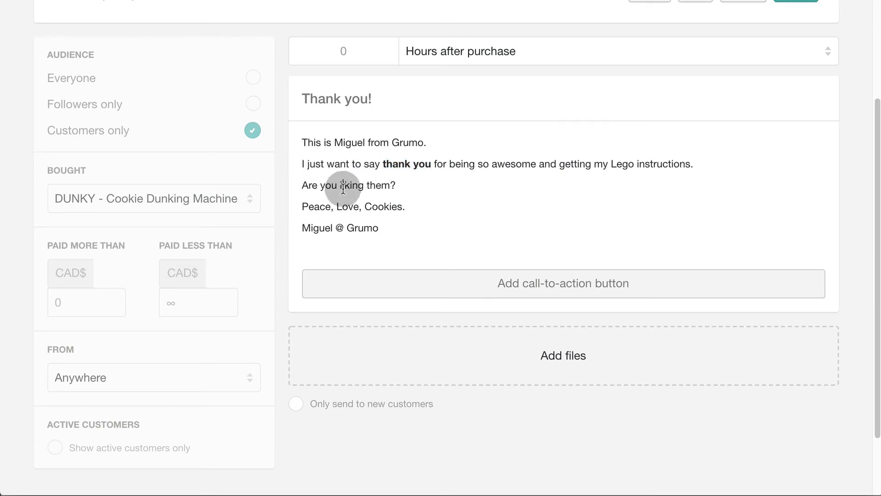
Add a 'Check More Products' button linking to the store, and send only to new customers
left_click(583, 277)
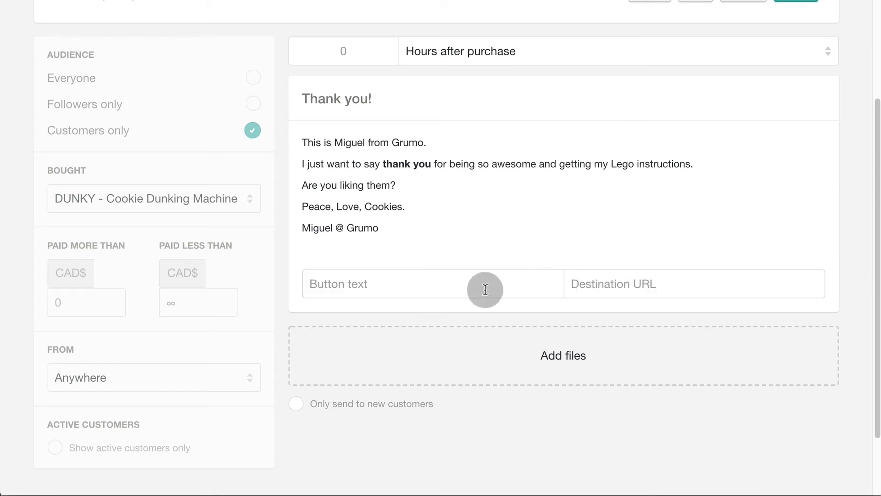
left_click(453, 284)
type("Check More Products")
left_click(622, 284)
type("https://gumroad.com/grumoinventions")
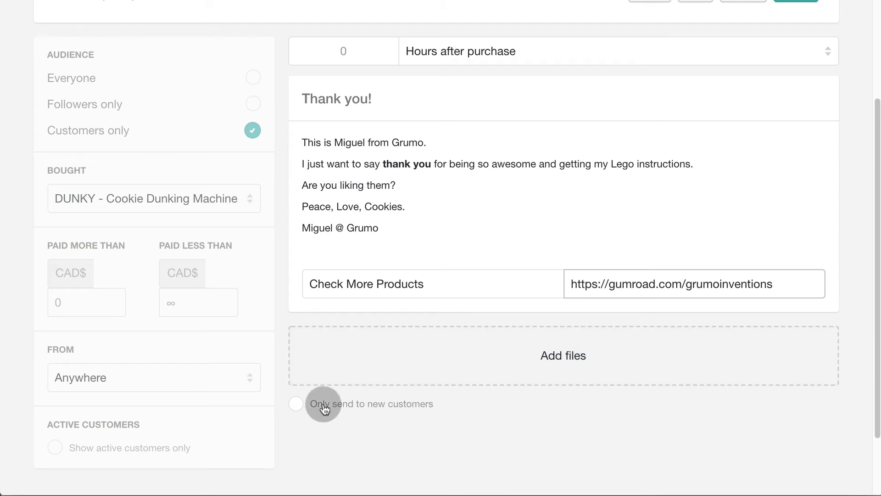
left_click(299, 406)
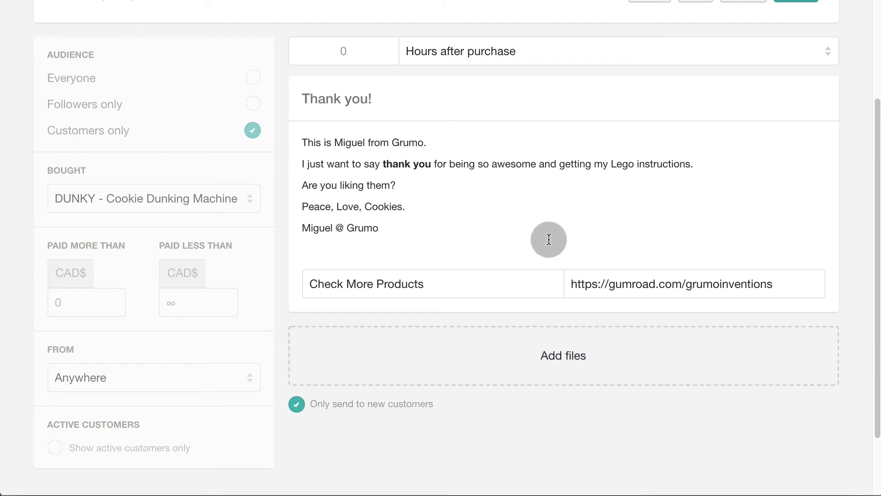
Save the email and open the delivered Thank you! email in Gmail
scroll(548, 236, "up", 3)
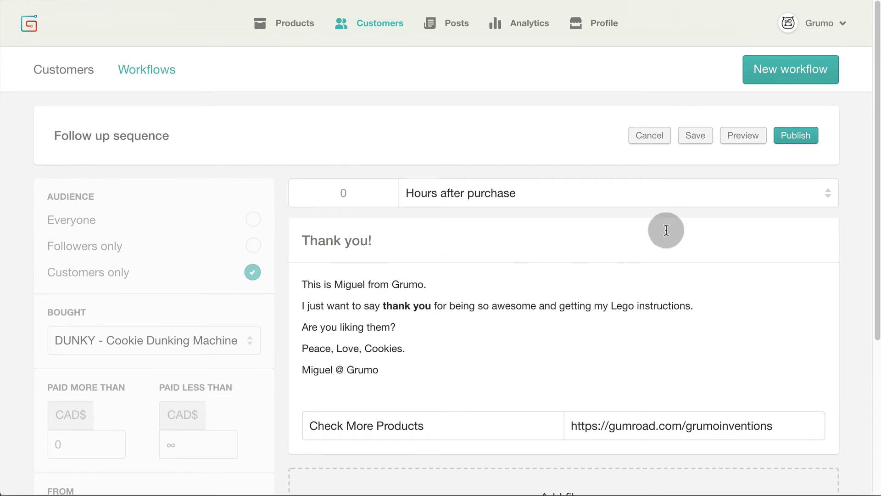
left_click(754, 141)
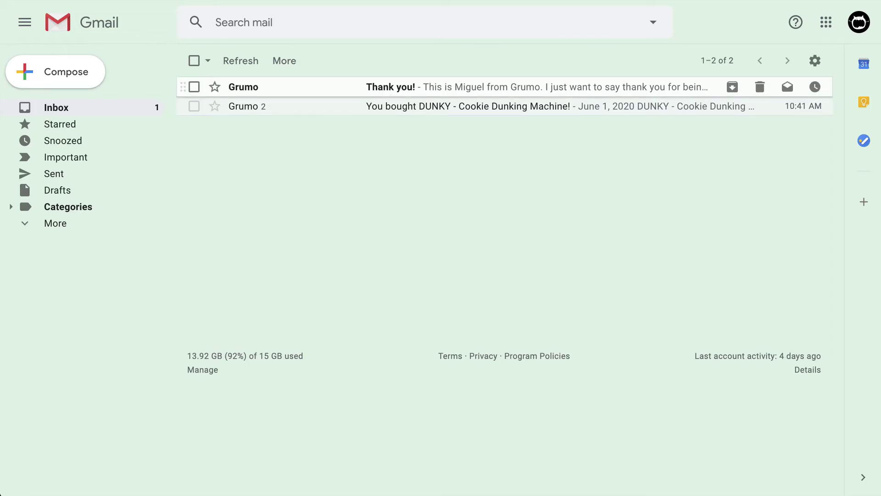
left_click(459, 87)
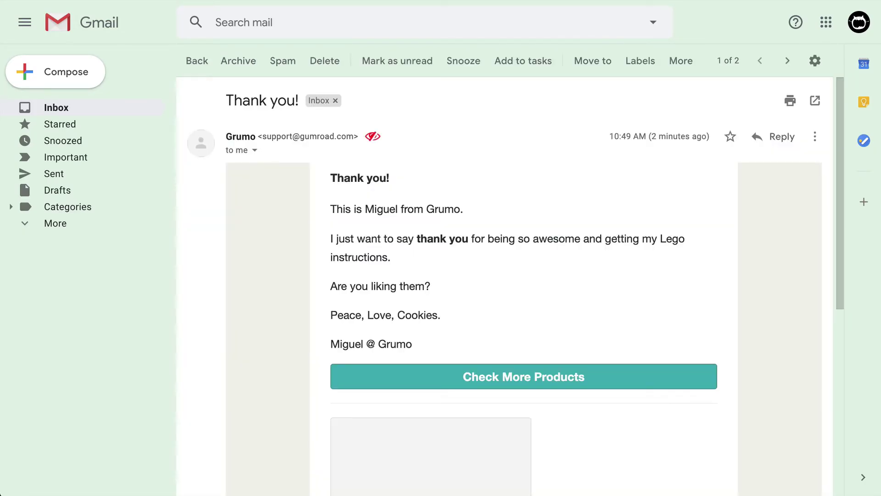
scroll(504, 285, "down", 2)
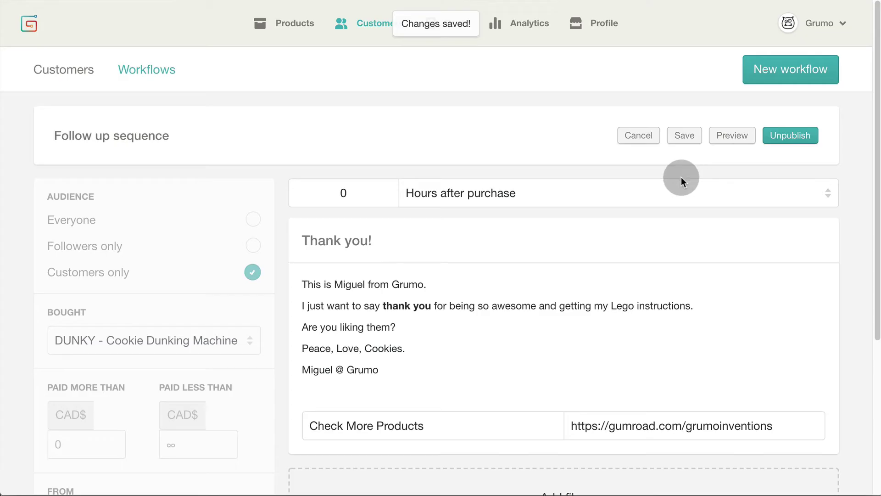
Publish a second email, 'How is progress?', with the pasted check-in message, sent 3 days after purchase
left_click(642, 138)
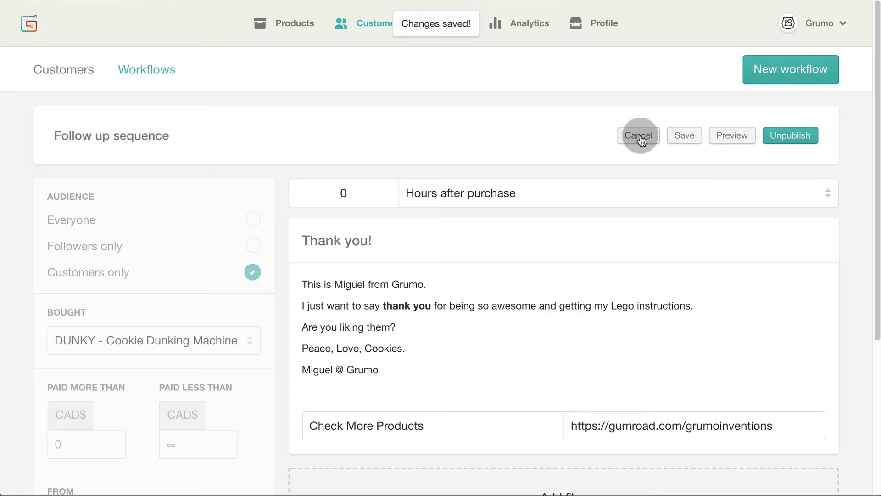
left_click(790, 135)
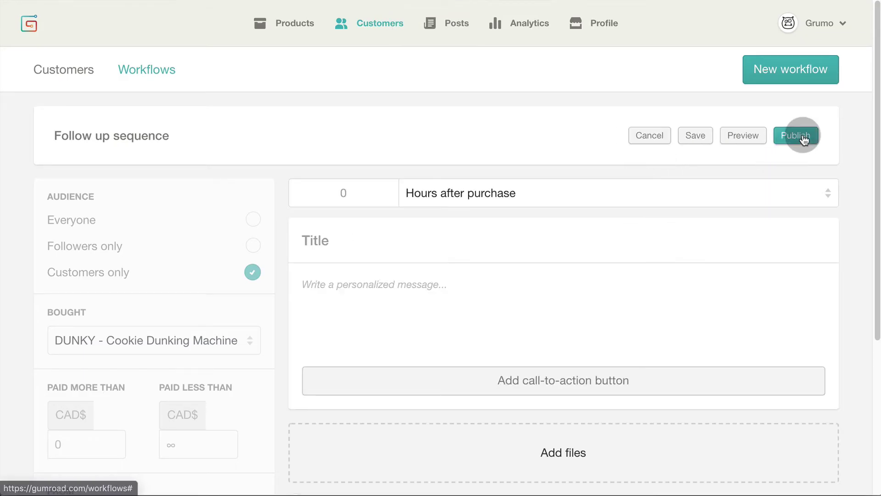
left_click(370, 195)
type("3")
left_click(505, 195)
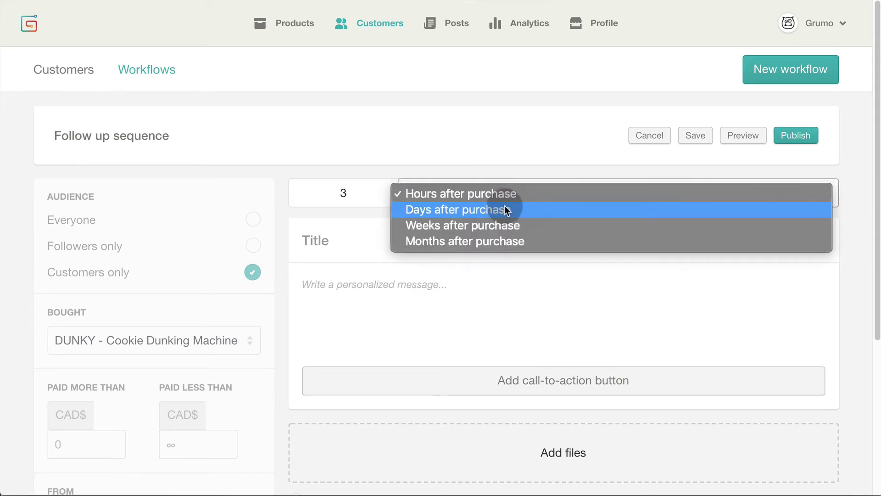
left_click(538, 212)
left_click(340, 239)
type("How is progress?")
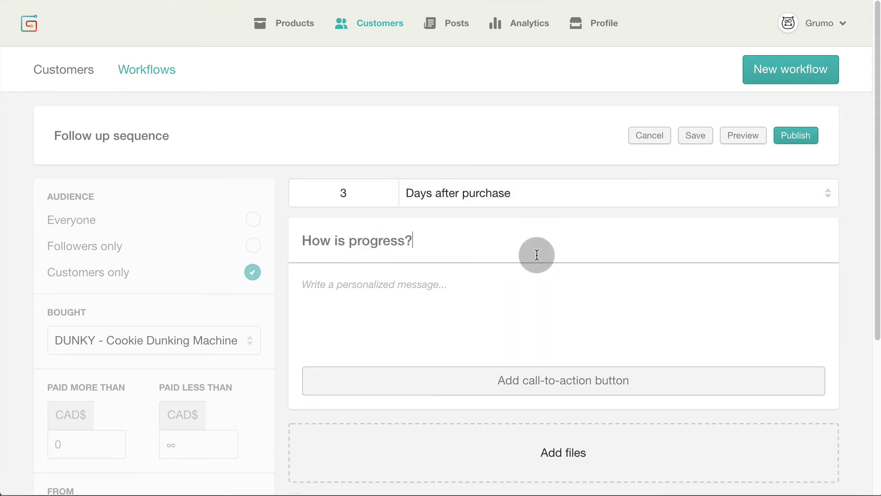
left_click(387, 299)
type("Just checking that you are finding the instructions useful. Cheers! Miguel @ Grumo")
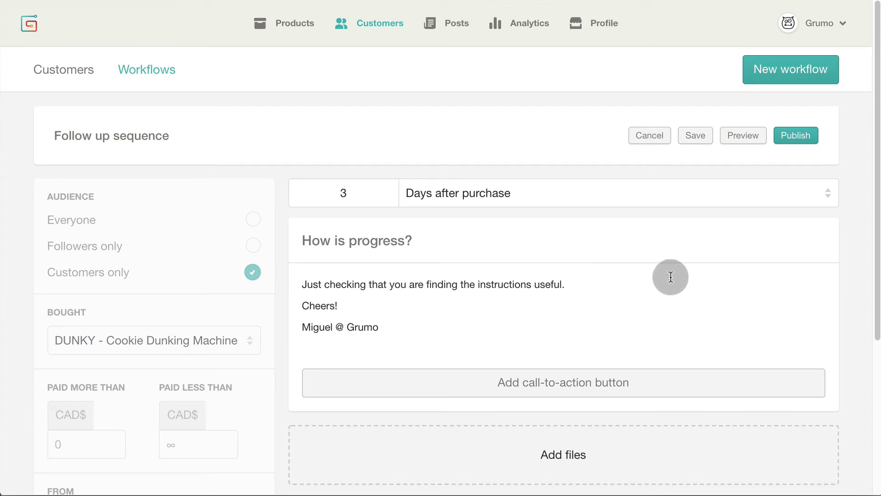
left_click(807, 136)
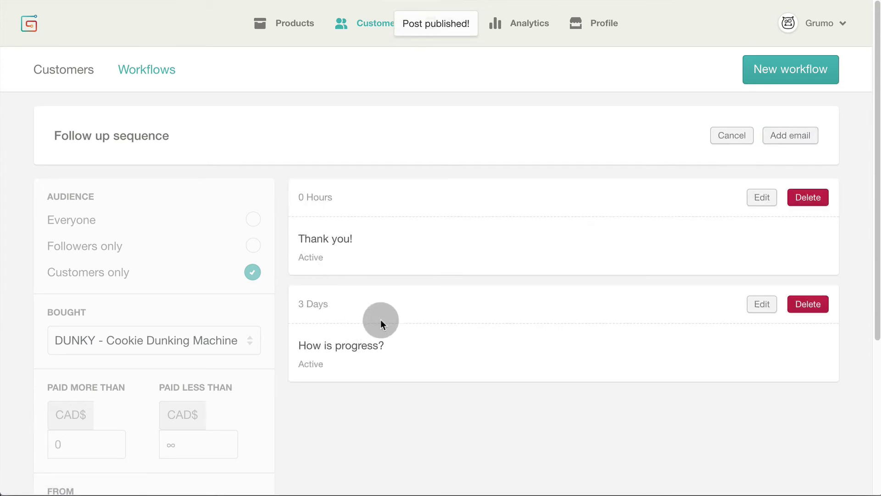
Publish a 'Chapter 1' email with body 'Chapter 1 content...', sent 1 week after purchase
scroll(381, 320, "down", 1)
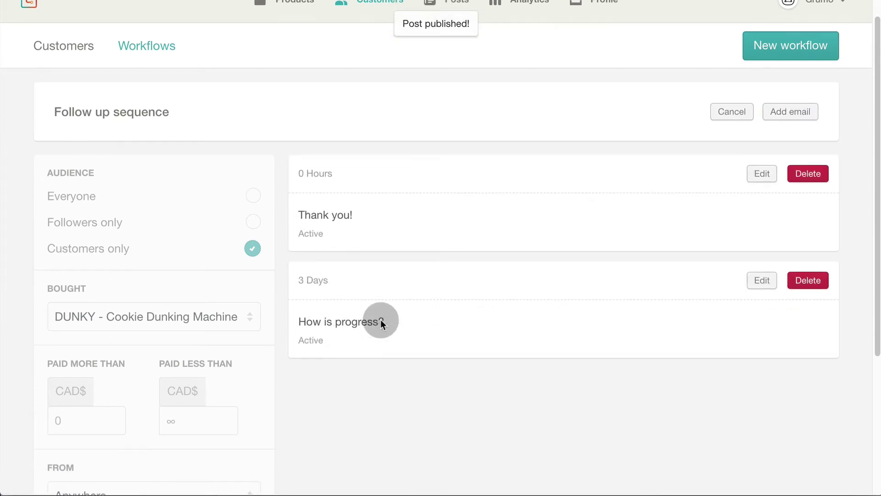
left_click(790, 113)
left_click(363, 168)
type("1")
left_click(492, 169)
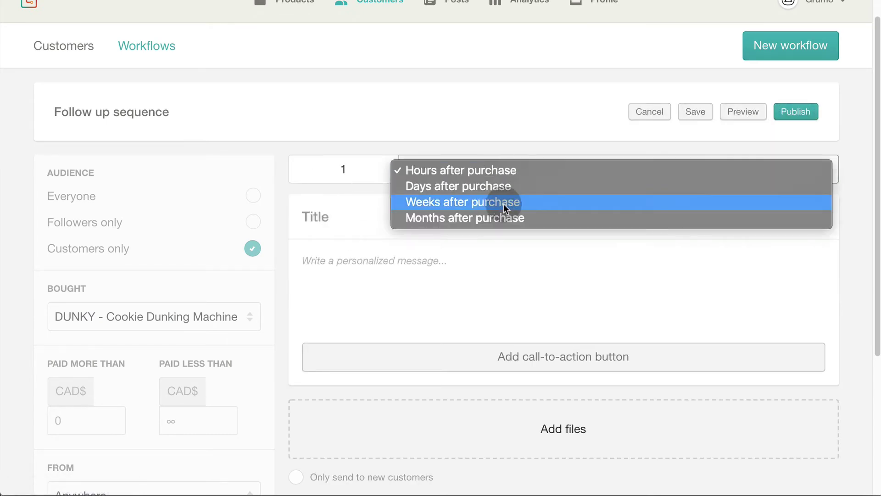
left_click(516, 201)
left_click(337, 215)
type("Chapter 1")
key("Tab")
type("Cha")
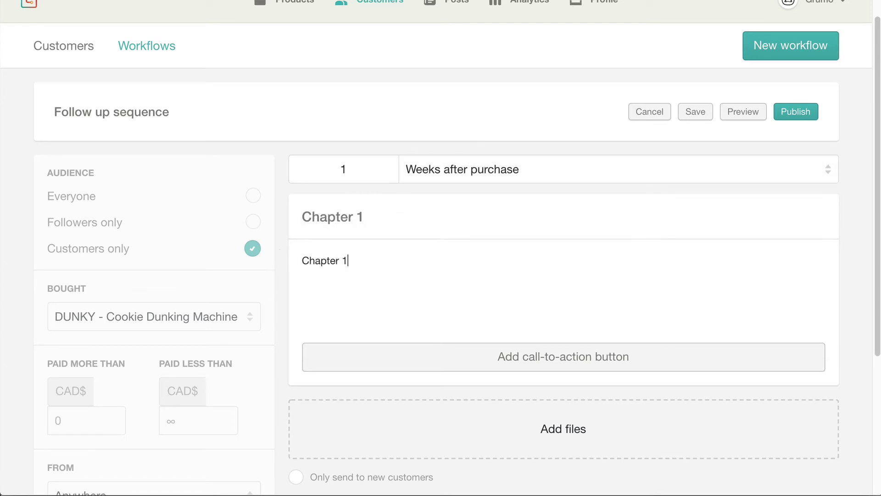
type("pter 1 content...")
left_click(796, 111)
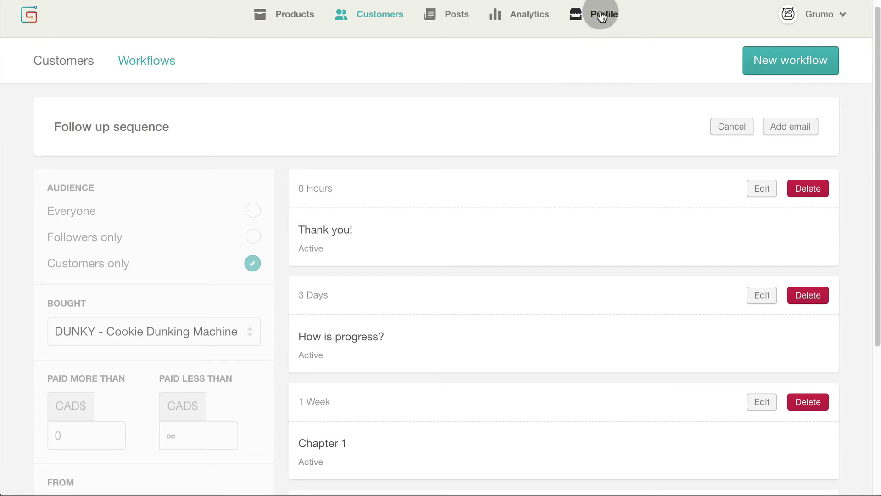
In the profile Style settings, try the Dark theme, then return to Gumroad — Default
left_click(599, 11)
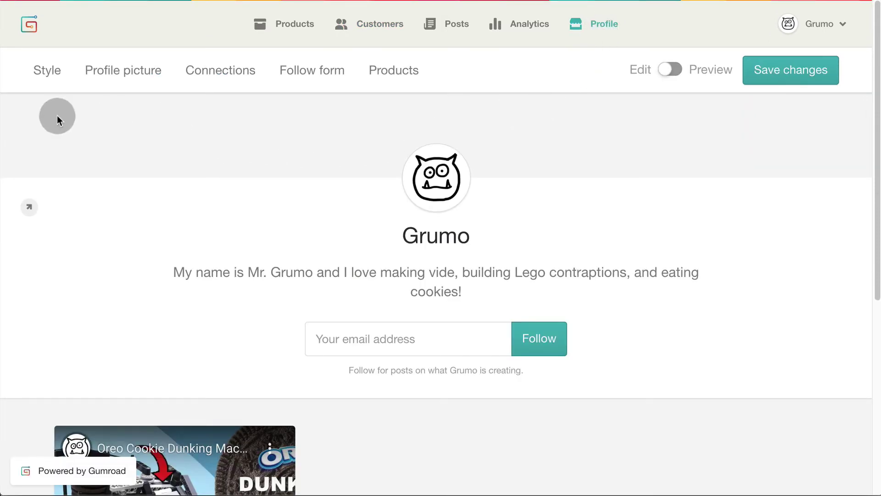
left_click(41, 85)
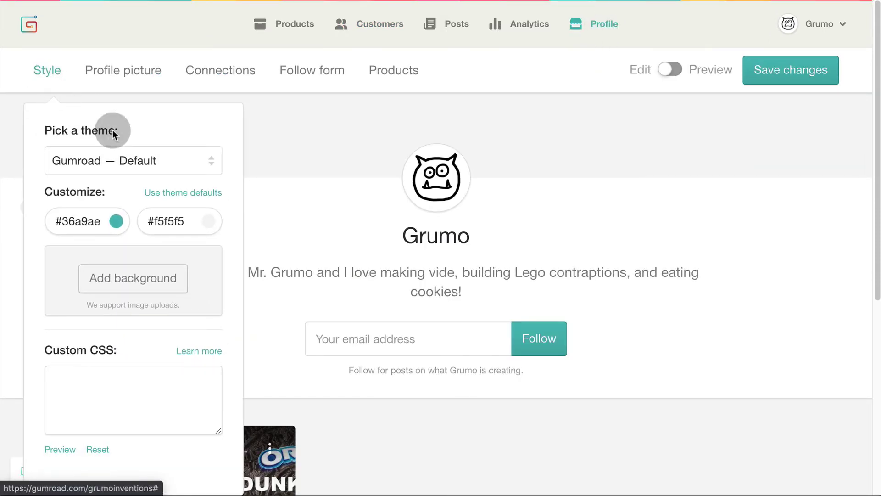
left_click(147, 161)
left_click(206, 176)
left_click(165, 155)
Shift the accent colour to green #36ae8c, then review the Profile picture and Connections settings
left_click(116, 221)
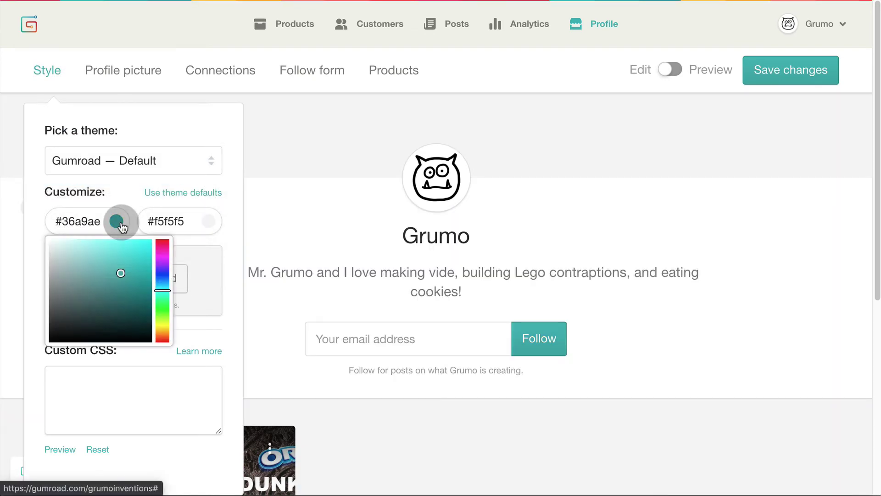
left_click_drag(162, 259, 162, 299)
left_click(227, 255)
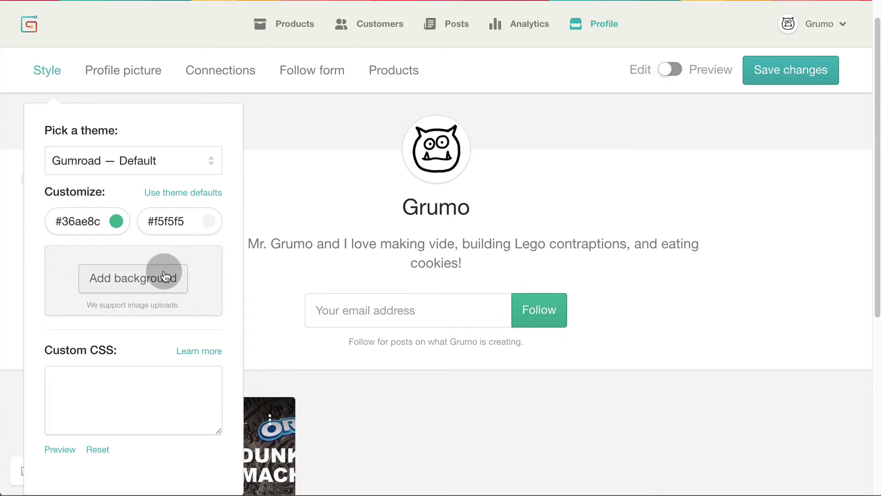
left_click(154, 73)
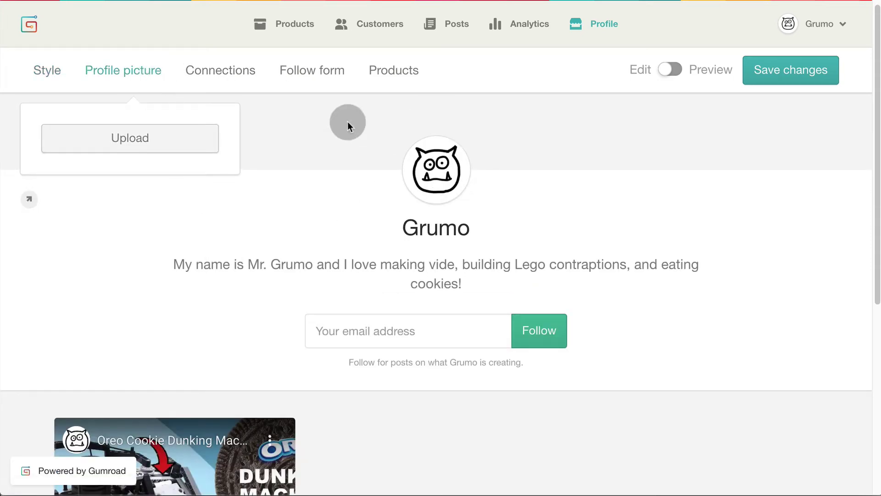
left_click(237, 74)
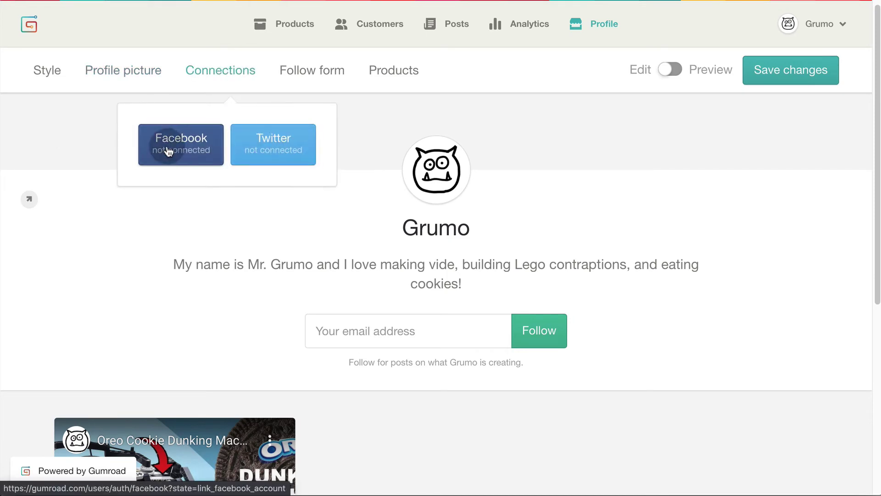
Set the follow form's call to action to Subscribe and copy its embed code
left_click(334, 71)
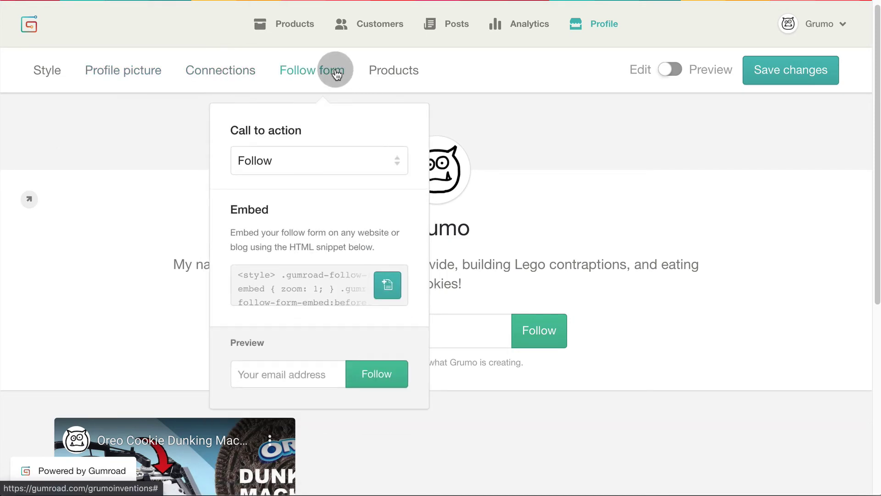
left_click(348, 156)
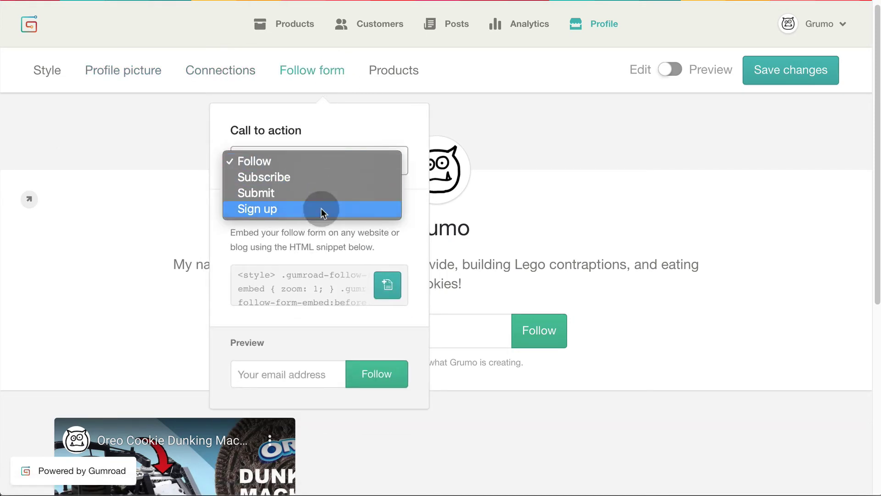
left_click(324, 178)
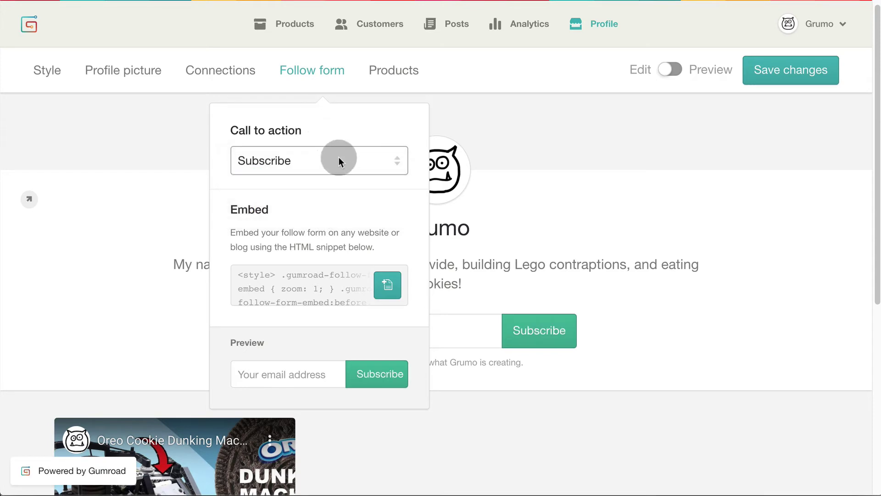
left_click(387, 287)
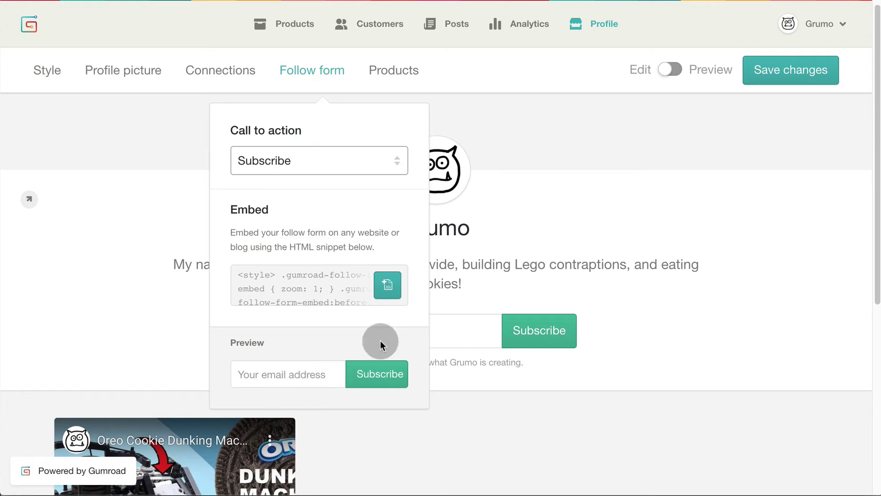
Keep products sorted by Featured and preview the public profile
left_click(406, 78)
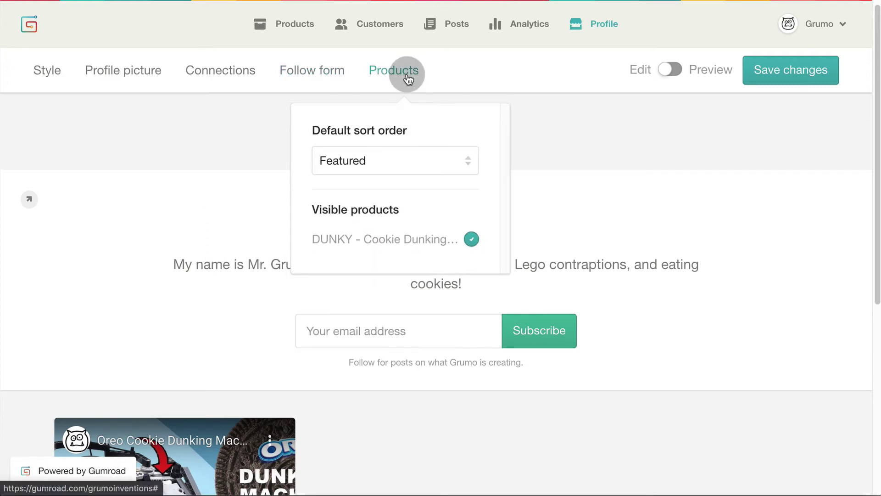
left_click(395, 157)
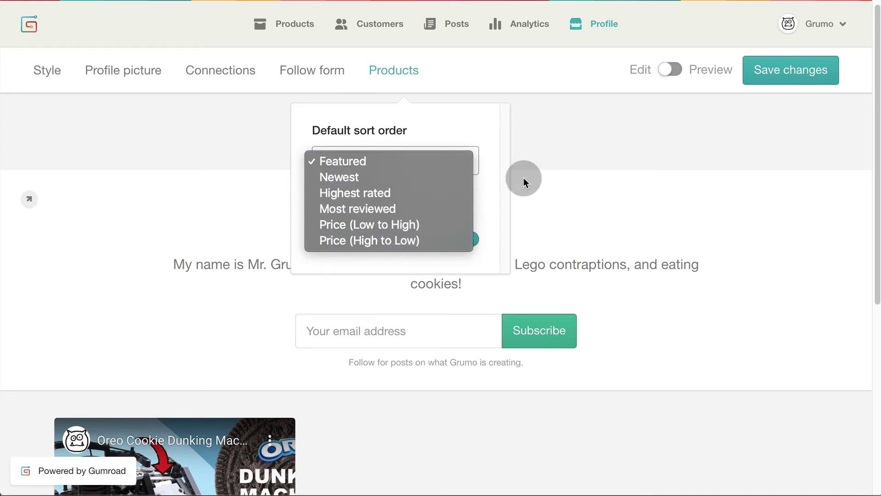
left_click(604, 150)
left_click(671, 70)
scroll(675, 71, "down", 1)
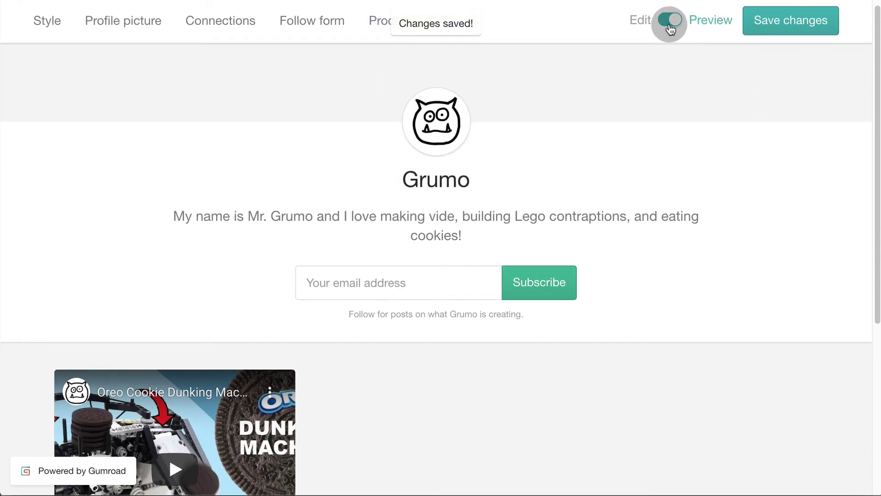
scroll(668, 122, "down", 4)
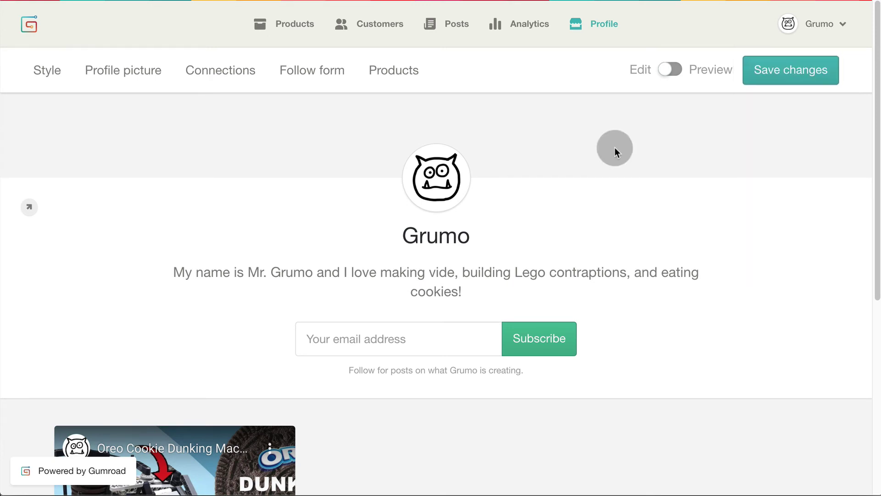
In Settings > Payout, choose the Individual account type and scroll to the bank account details
left_click(820, 23)
left_click(796, 124)
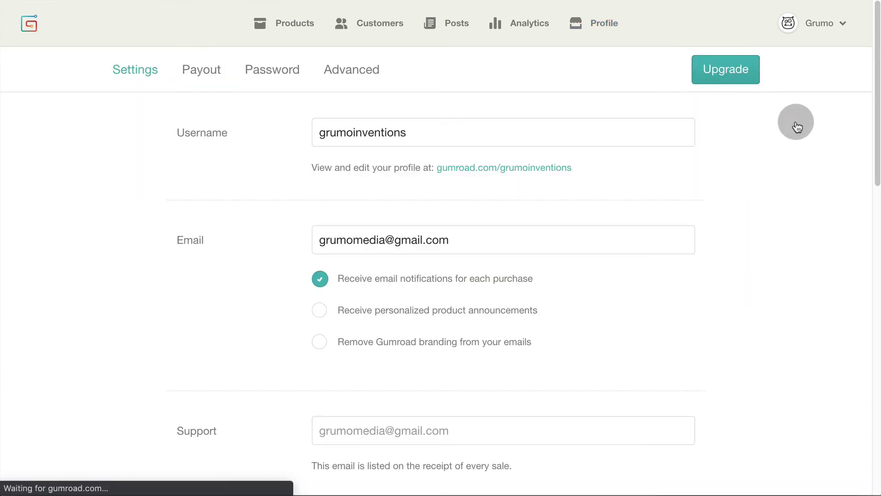
left_click(198, 73)
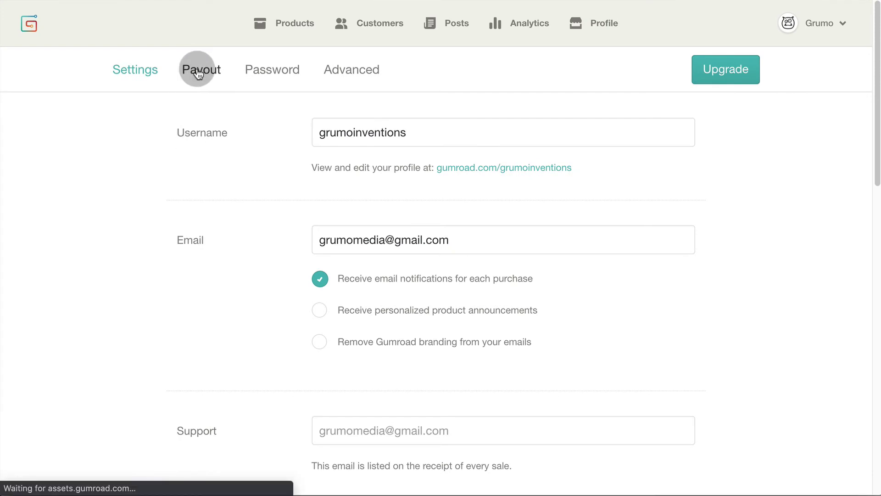
scroll(202, 192, "down", 2)
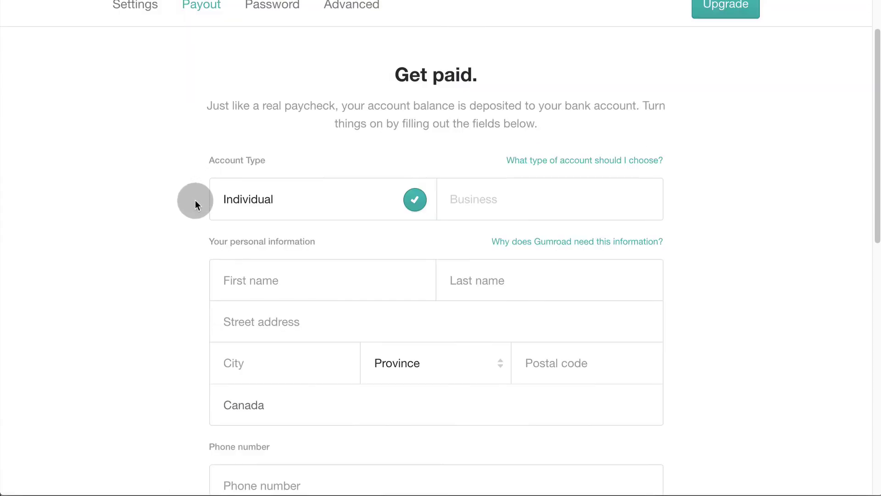
left_click(469, 197)
left_click(336, 194)
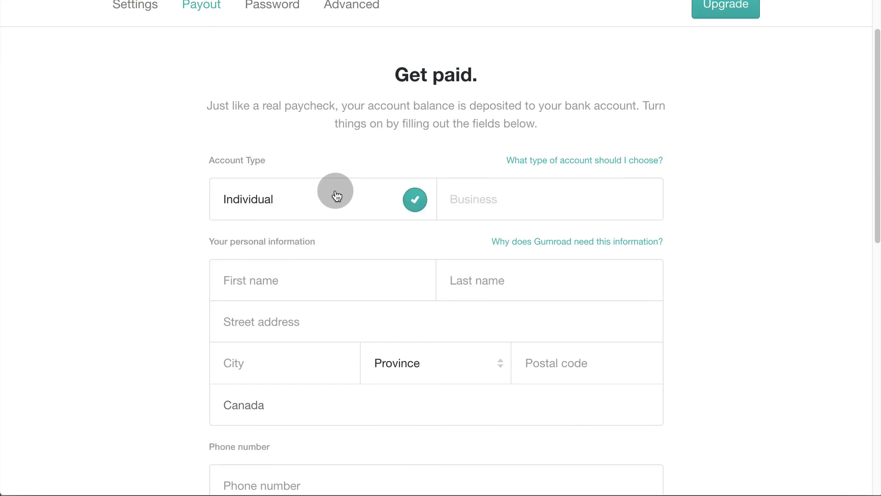
scroll(156, 216, "down", 5)
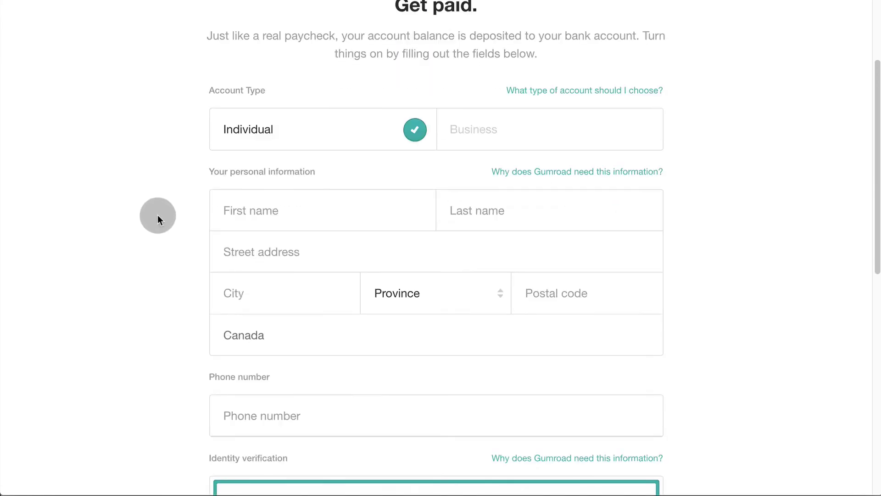
scroll(158, 215, "down", 6)
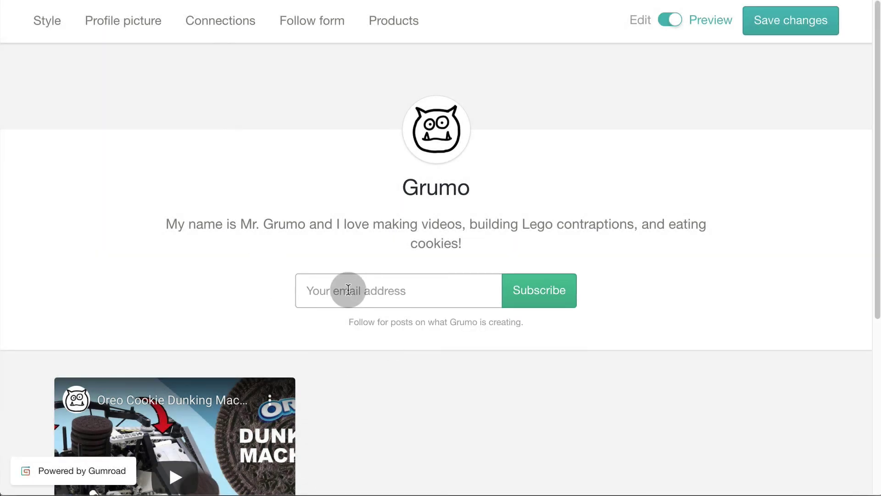
Subscribe a test fan's email through the follow form, then go to the Posts page
type("grumofan354@domain.com")
left_click(544, 292)
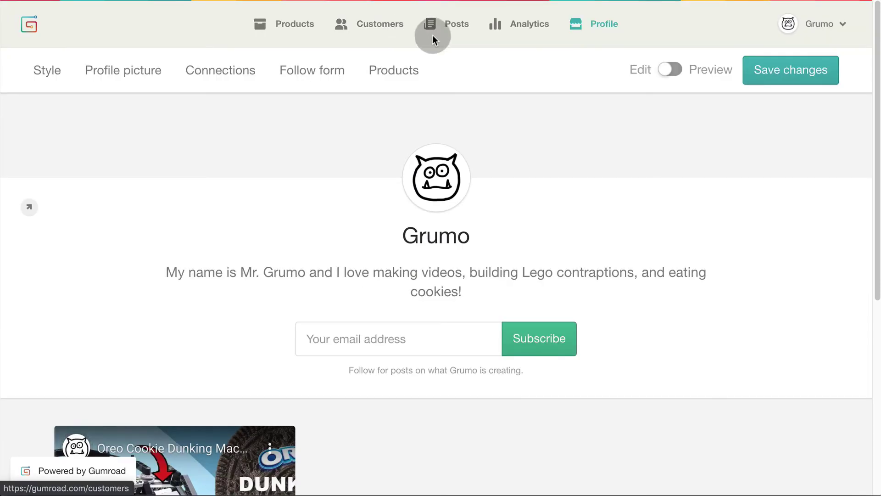
left_click(459, 26)
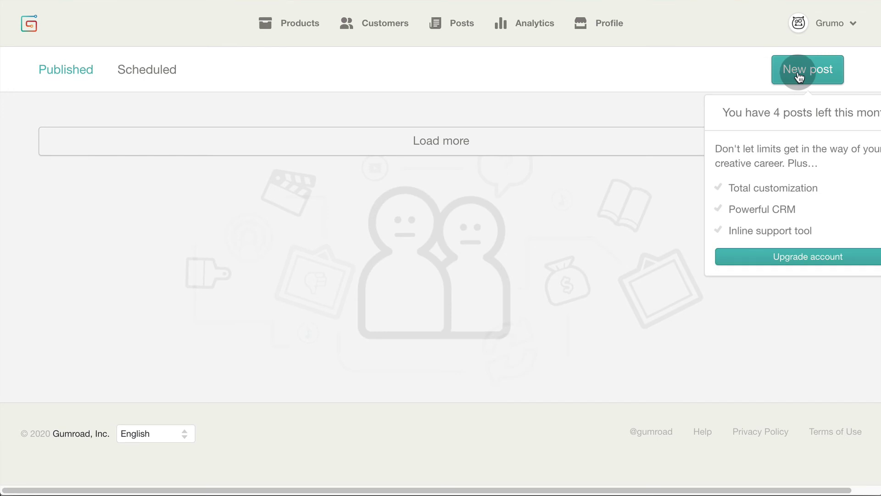
Write a 'Dear followers!' post with the pasted message, underlining the phrase from 'my' to 'forever'
left_click(797, 74)
type("Dear followers!")
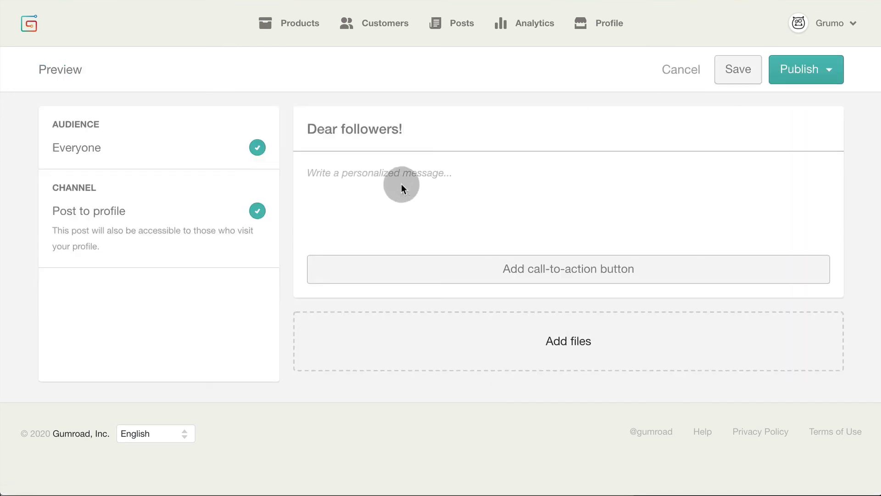
left_click(405, 190)
key("ctrl+v")
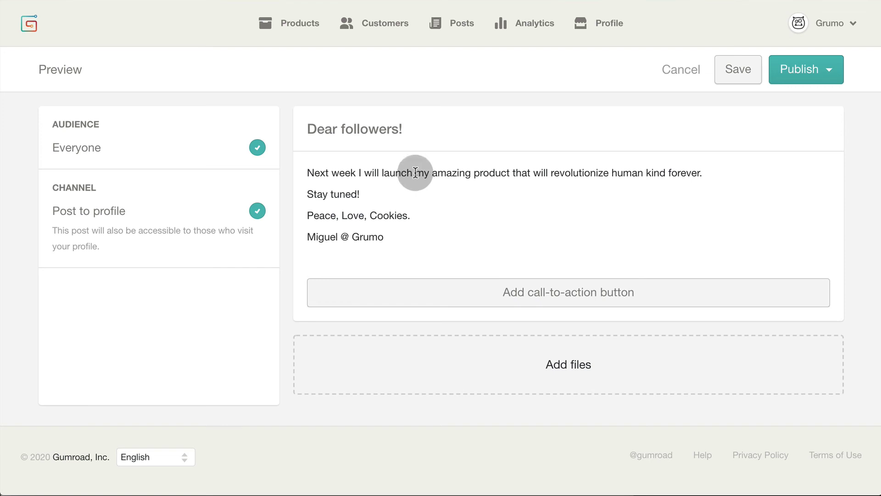
left_click_drag(415, 173, 700, 173)
left_click(519, 149)
left_click(413, 211)
Schedule the post for June 3 at 10 AM
left_click(833, 82)
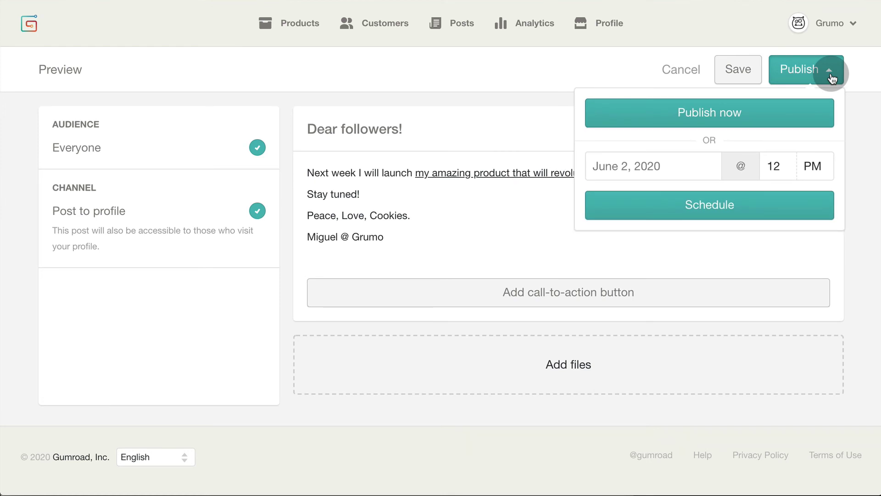
left_click(624, 165)
left_click(666, 234)
left_click(781, 166)
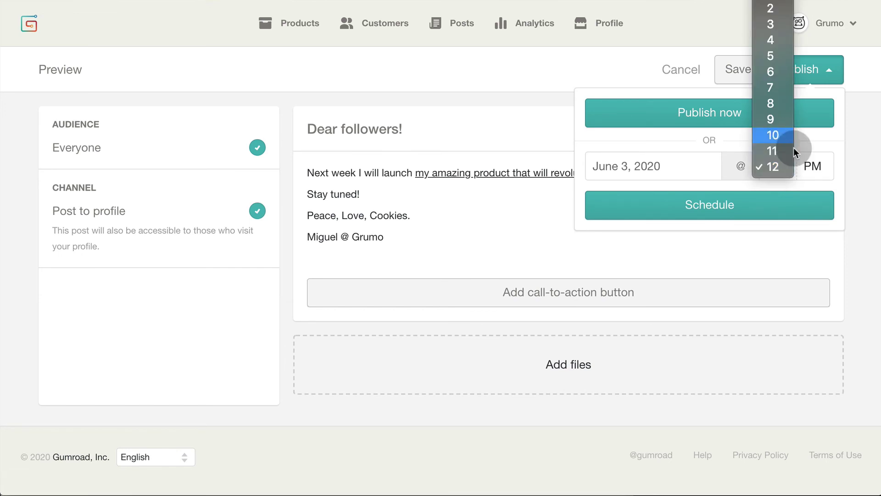
left_click(773, 135)
left_click(812, 165)
left_click(812, 151)
left_click(702, 205)
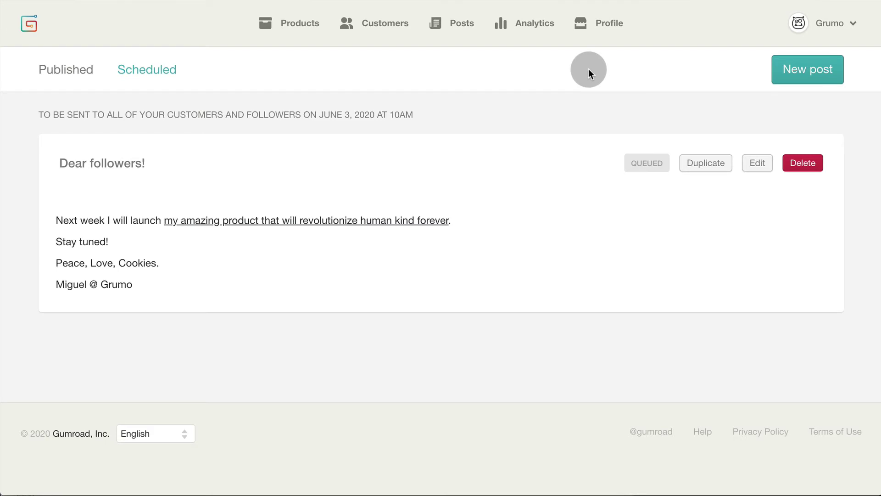
On the Affiliates page, add an affiliate by email for DUNKY - Cookie Dunking Machine at a 50% fee
left_click(852, 23)
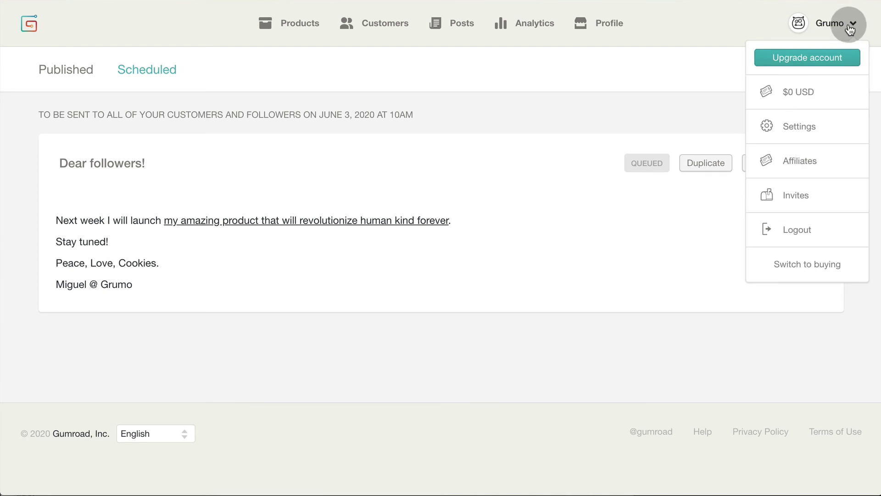
left_click(799, 161)
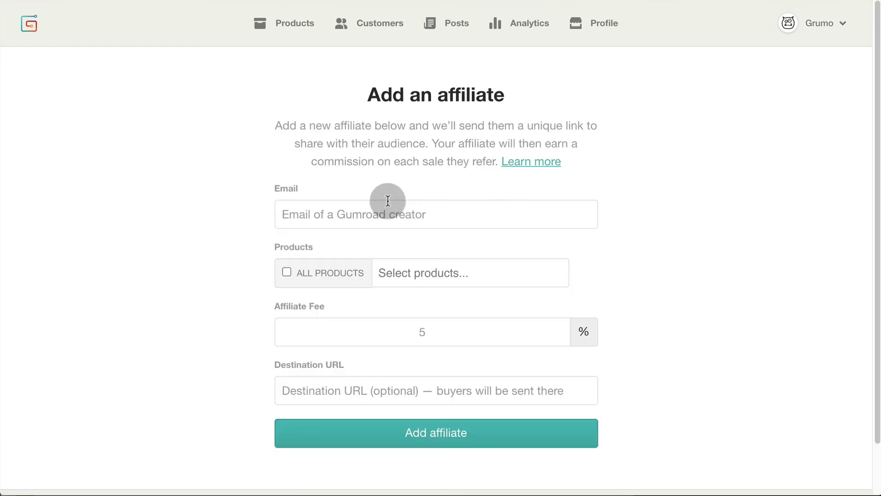
left_click(334, 212)
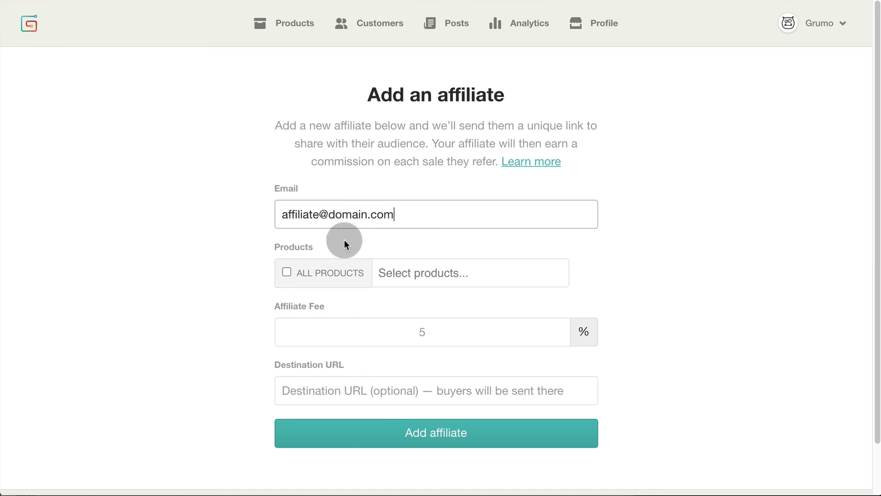
left_click(446, 274)
left_click(452, 295)
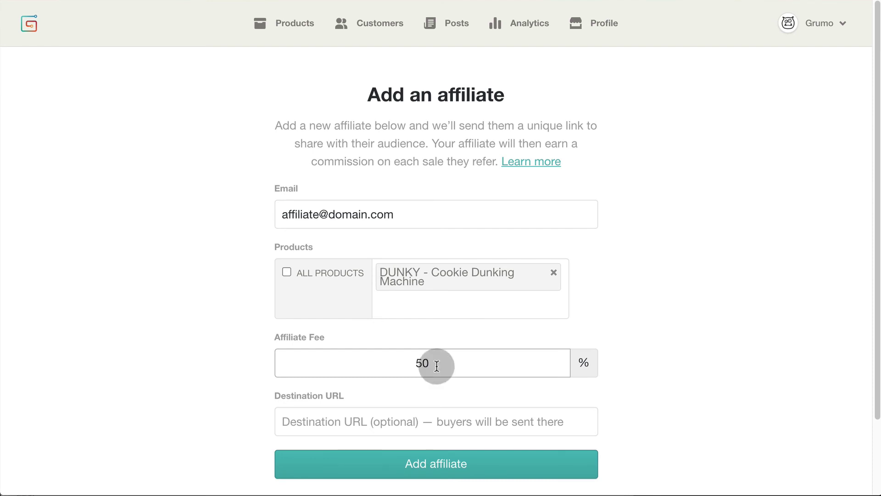
scroll(641, 299, "down", 2)
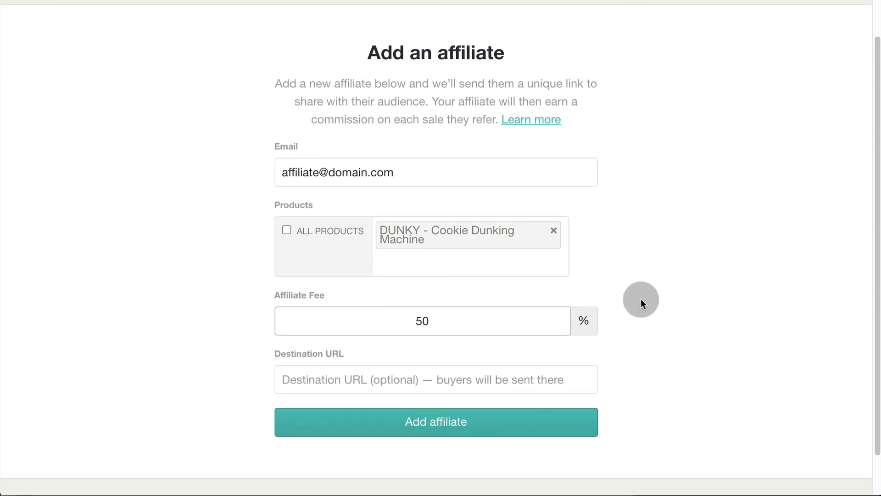
left_click(469, 421)
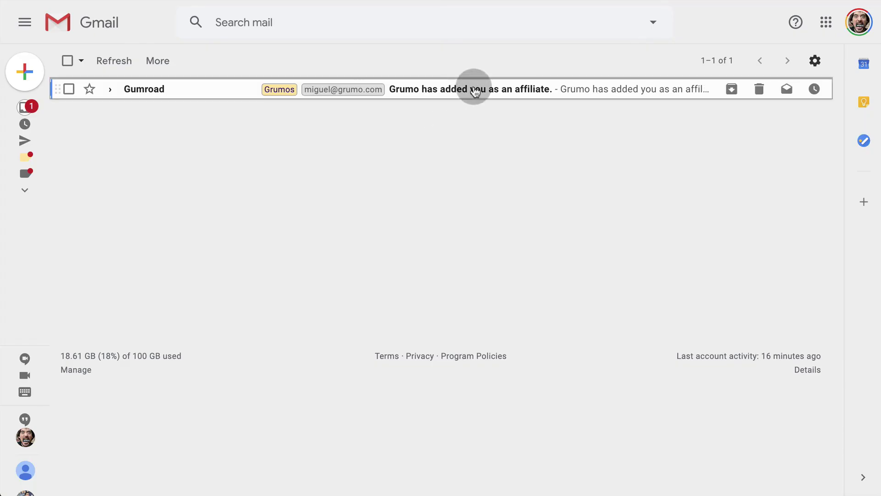
Open Gumroad's affiliate email in Gmail and highlight the referral link and 50% commission sentence
left_click(473, 91)
scroll(325, 210, "down", 4)
left_click_drag(571, 201, 440, 201)
left_click_drag(444, 104, 600, 106)
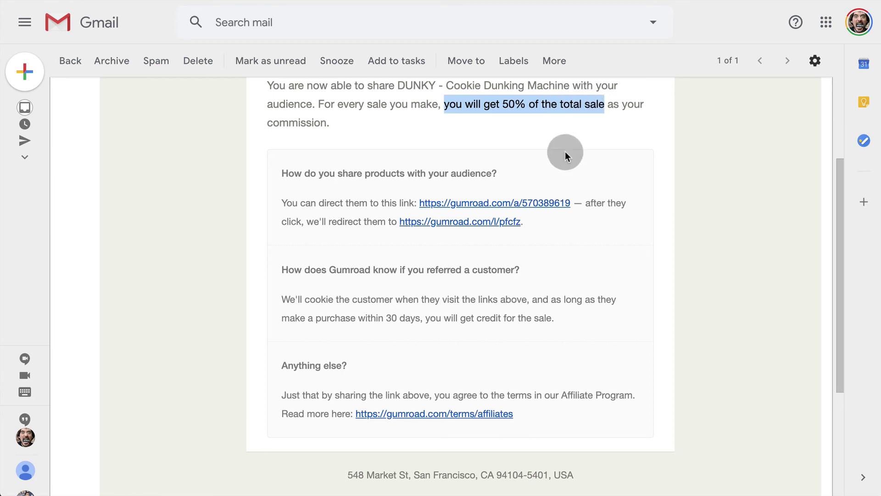